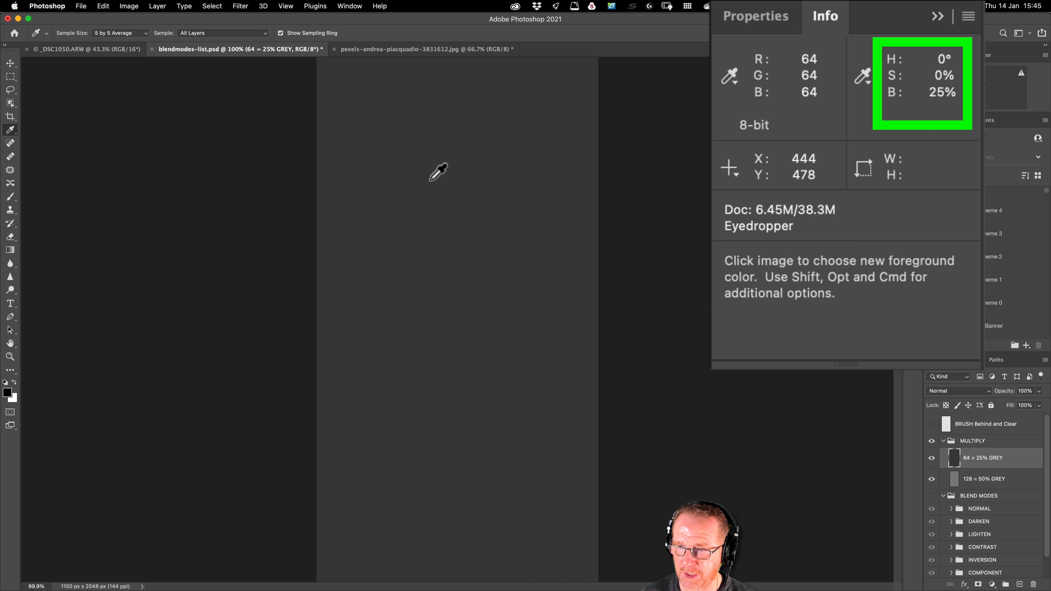
Step: Set the blend mode of the 64 = 25% GREY layer to Multiply
left_click(948, 391)
left_click(944, 426)
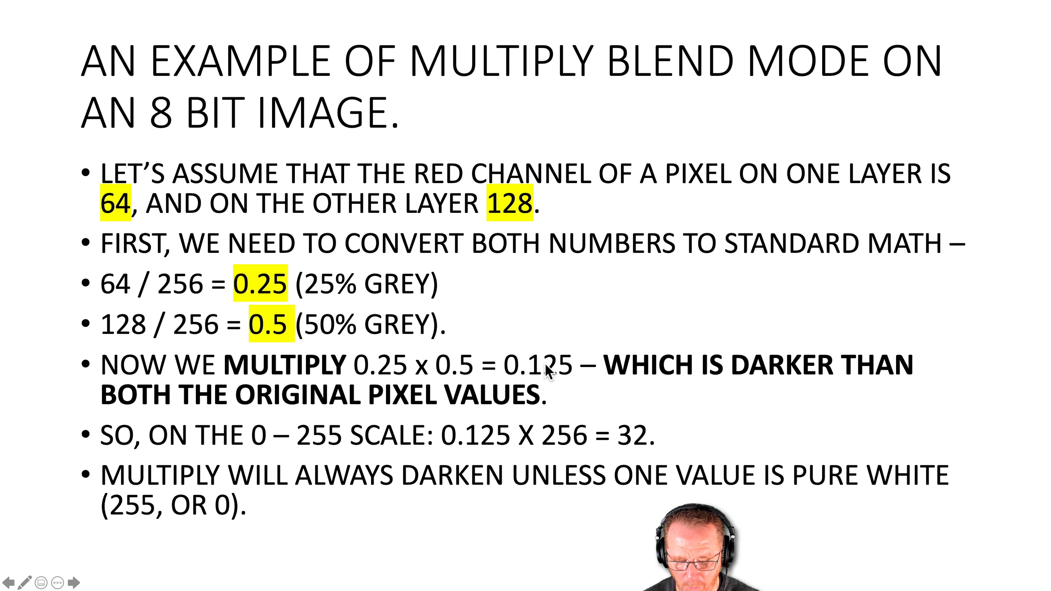
Step: Switch to Photoshop to examine the Multiply result, and return to the slide with the blend mode calculation
key("super+Tab")
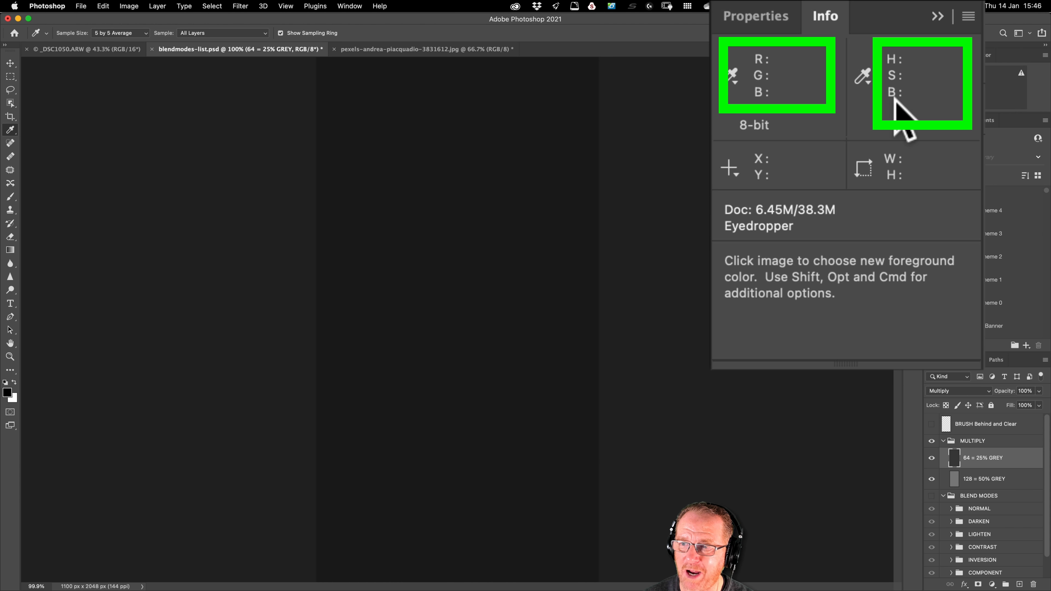
key("super+Tab")
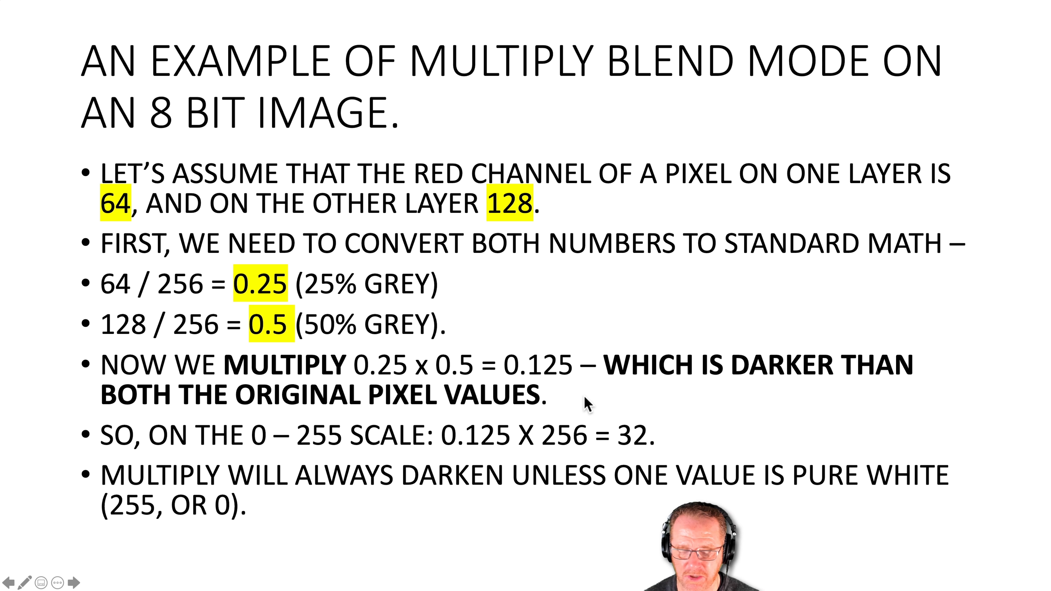
Step: Switch to Photoshop, fill the 128 = 50% GREY layer with the white background colour, and select the 64 = 25% GREY layer
key("super+Tab")
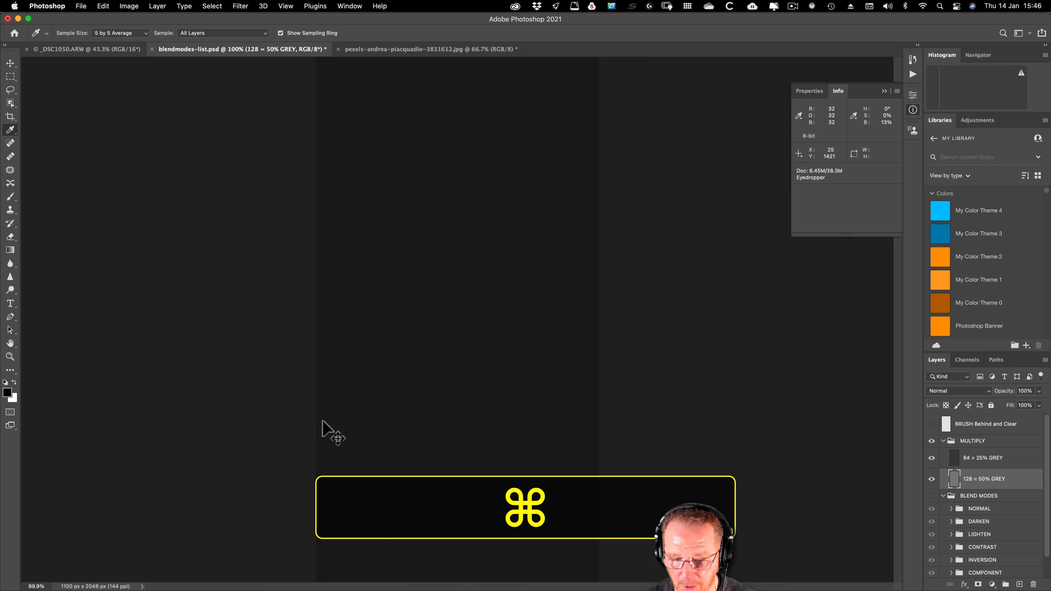
key("super+BackSpace")
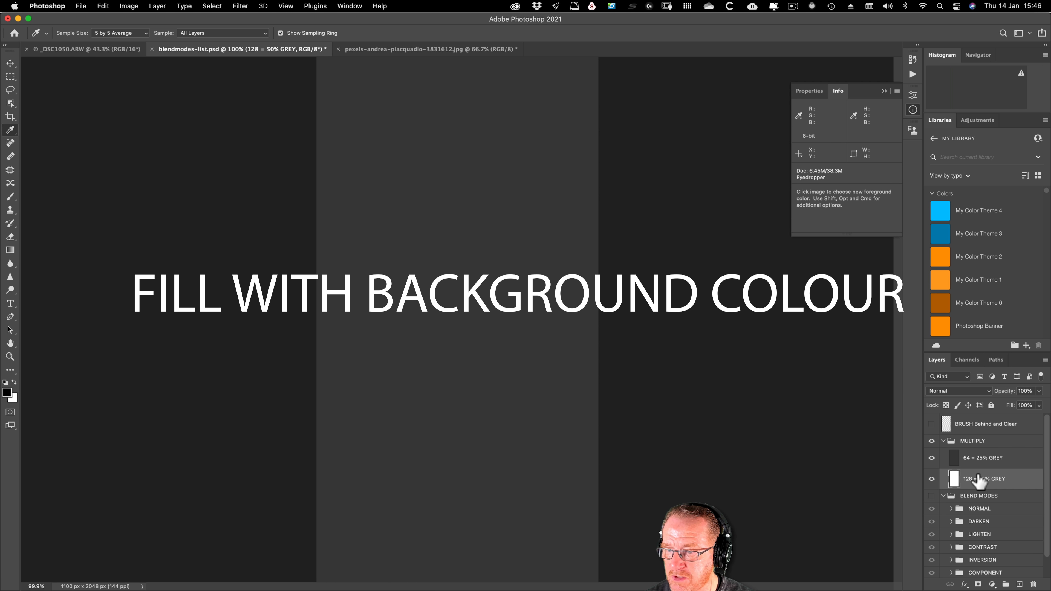
left_click(956, 459)
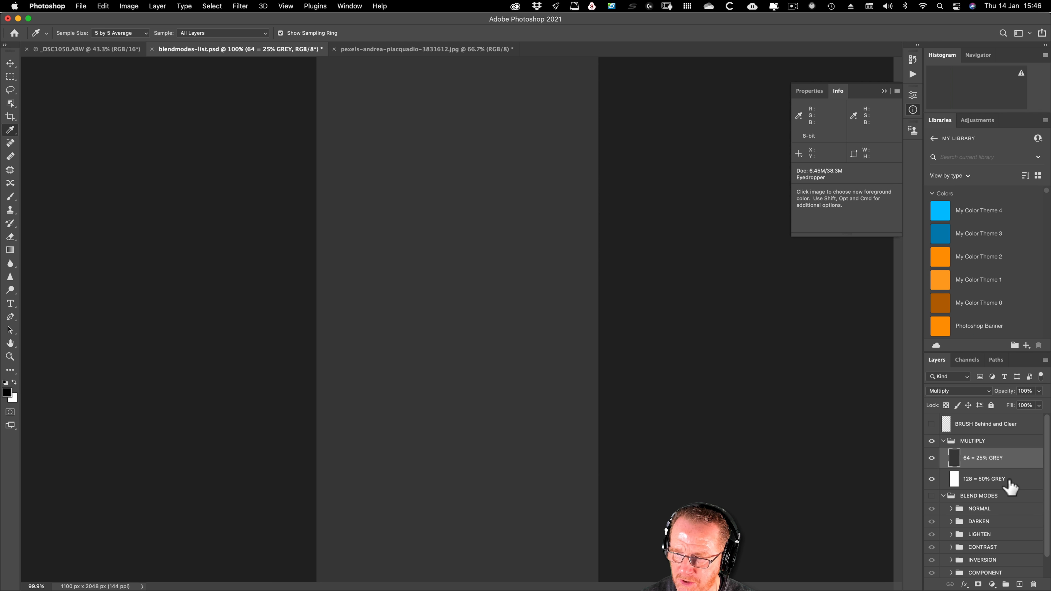
Step: Hide the MULTIPLY group and show it again
left_click(930, 441)
left_click(972, 443)
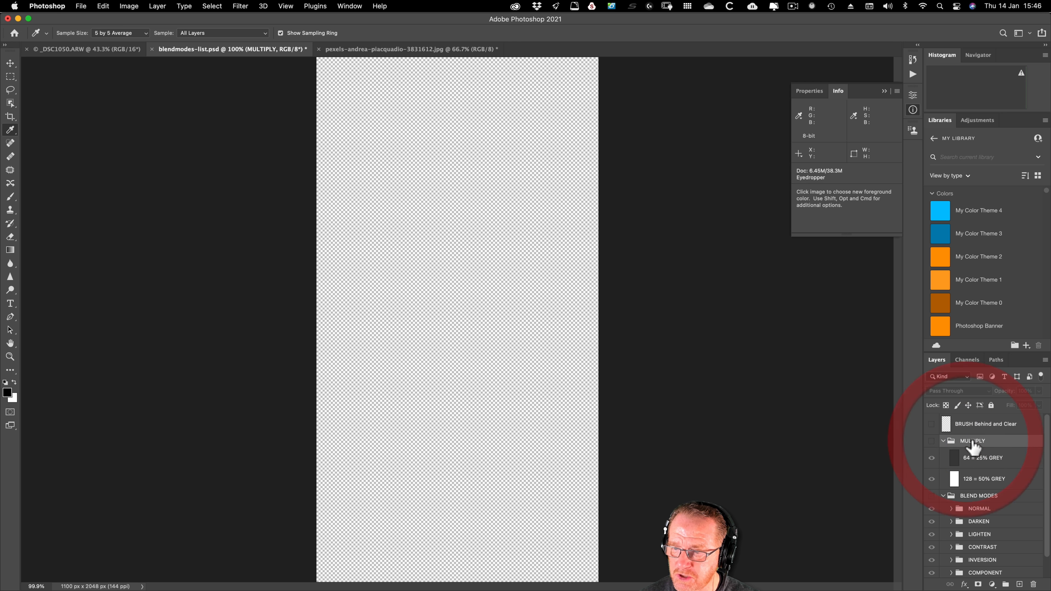
left_click(932, 441)
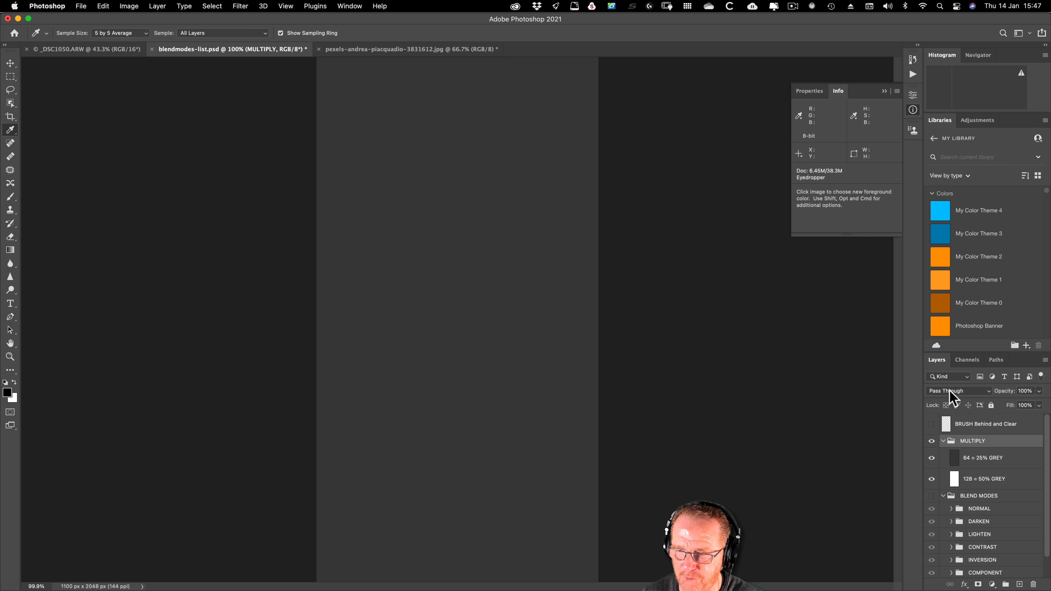
Step: Show the BLEND MODES group and review the blend modes available for it without changing the mode
left_click(932, 496)
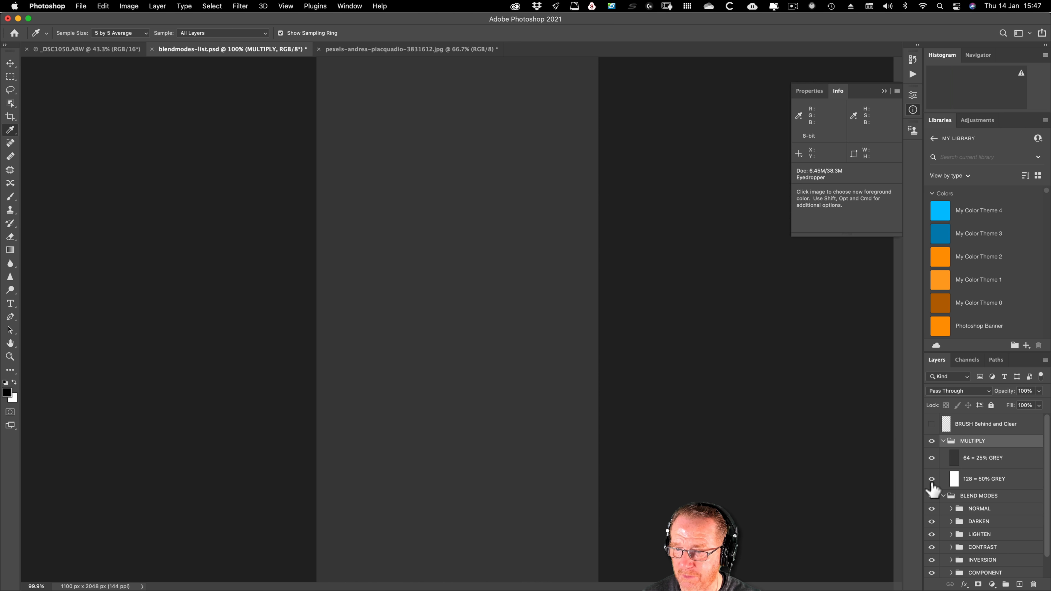
left_click(937, 391)
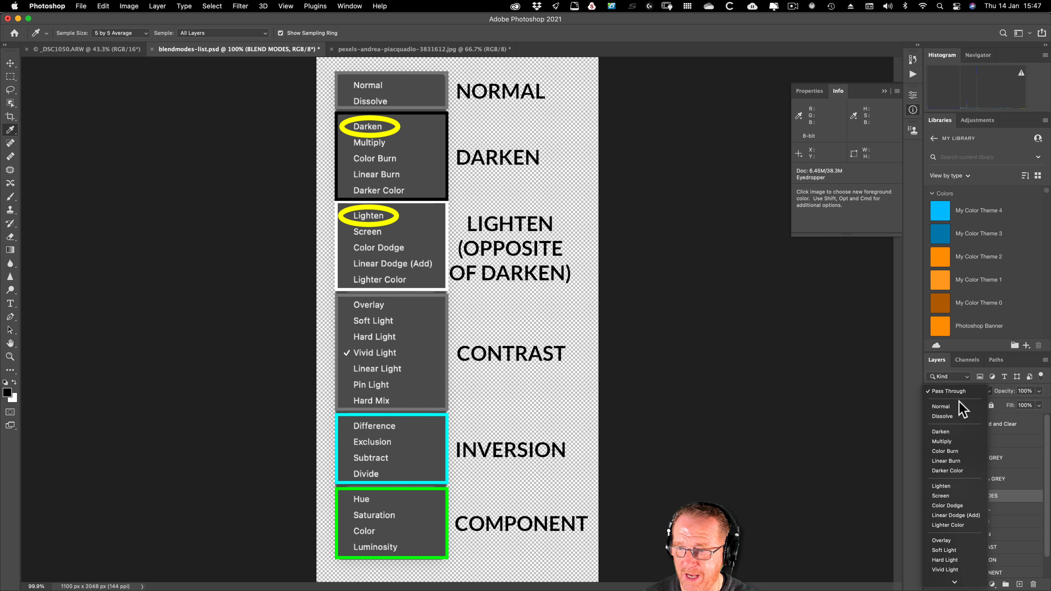
left_click(600, 161)
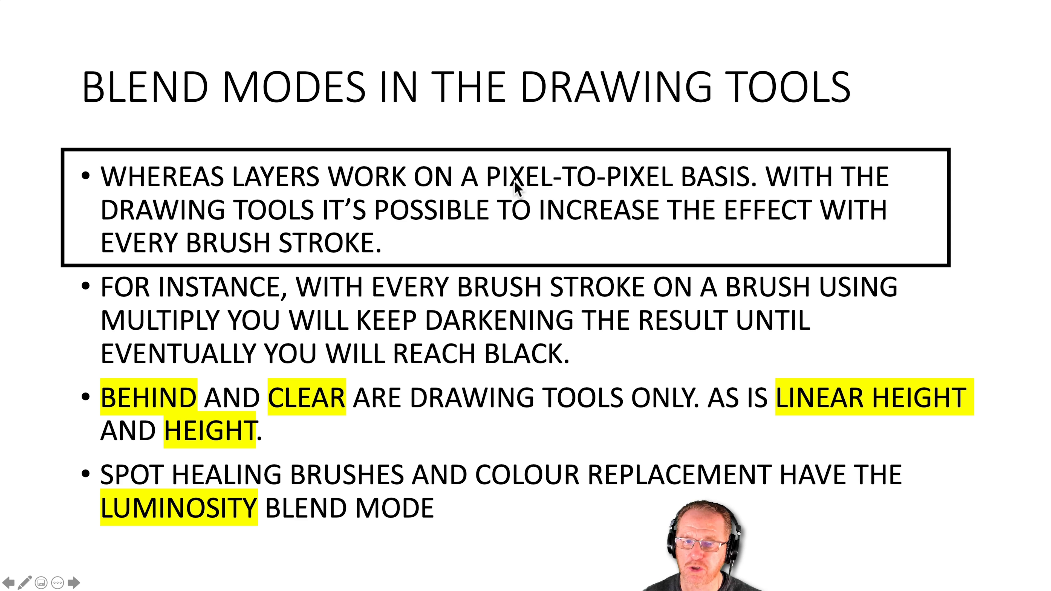
left_click(549, 226)
left_click(548, 226)
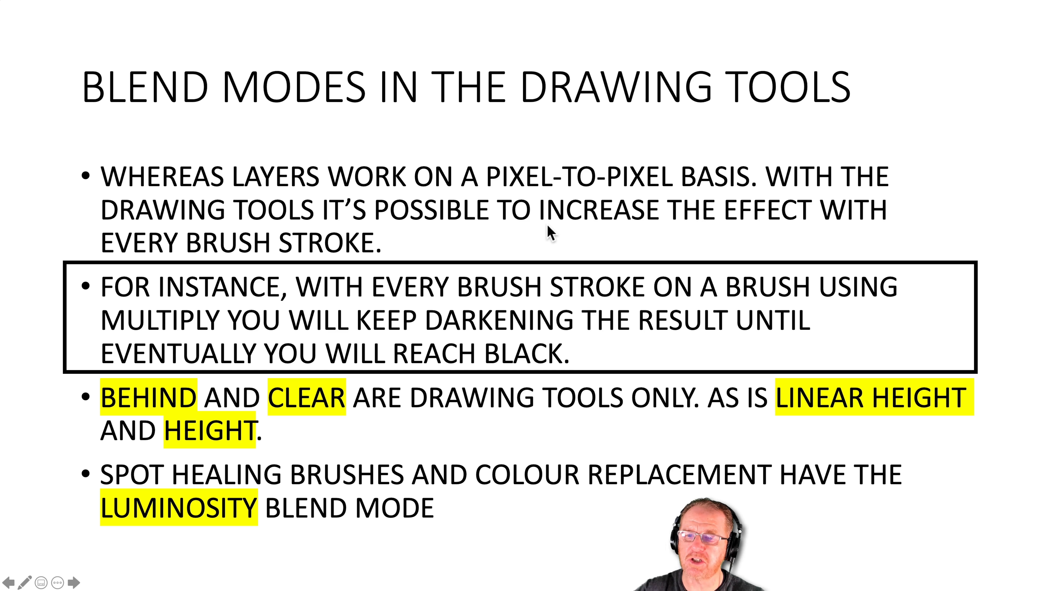
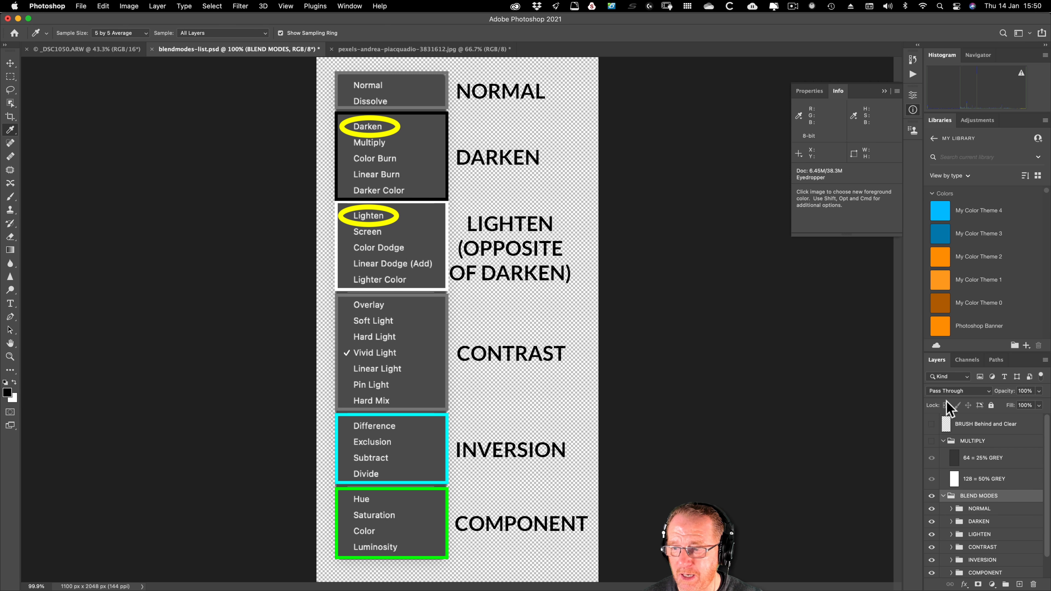
Step: Hide the BLEND MODES group, and select and show the BRUSH Behind and Clear layer
left_click(932, 496)
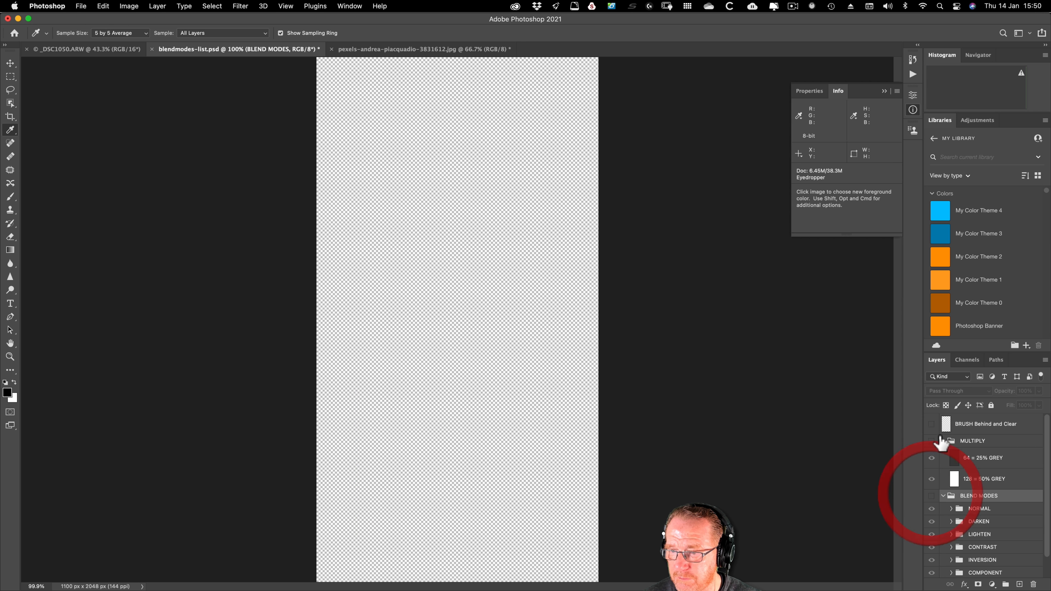
left_click(983, 423)
left_click(931, 424)
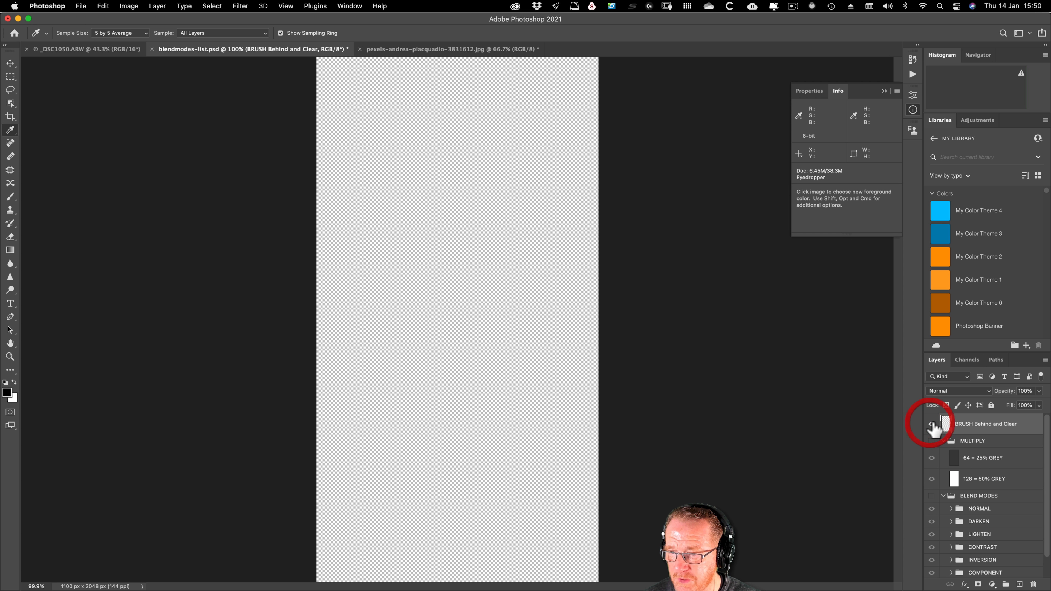
Step: Set the foreground colour to a dark grey with 25% brightness
left_click(8, 393)
double_click(782, 440)
type("2")
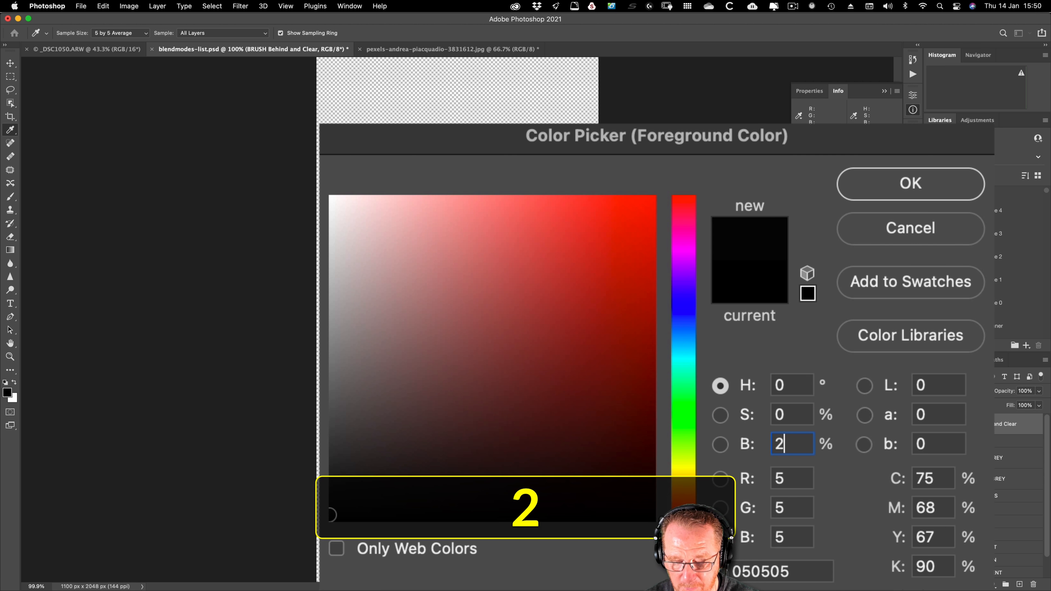
type("5")
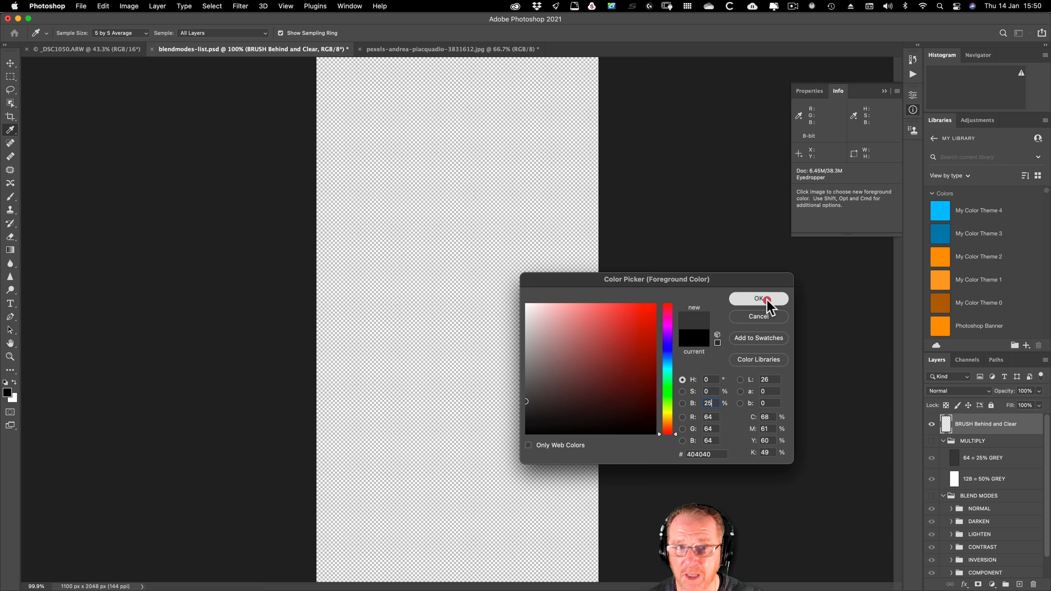
left_click(757, 296)
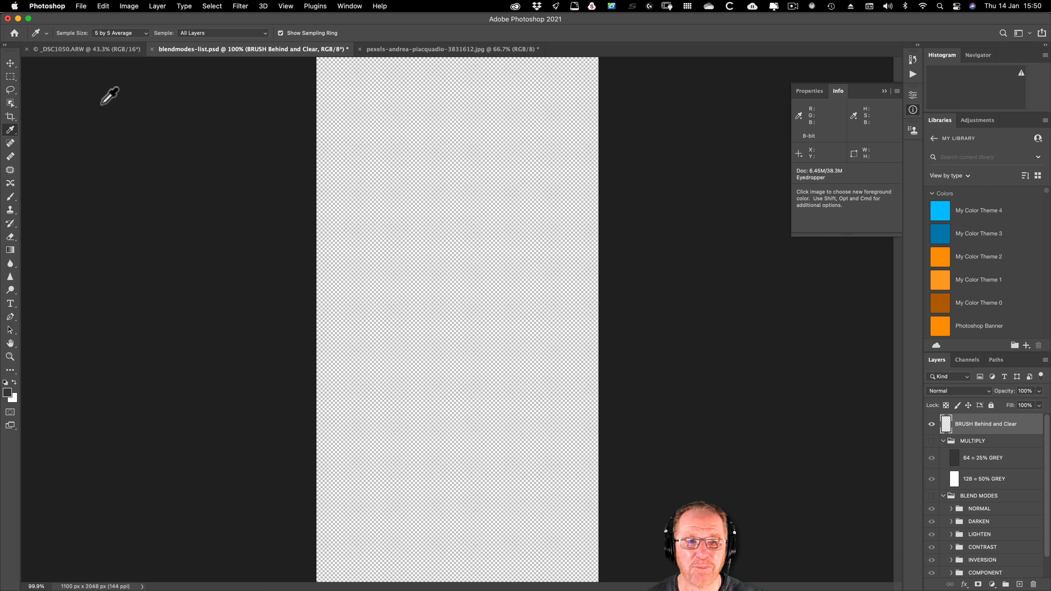
Step: Paint three overlapping vertical grey strokes with the Brush in Multiply mode, and clear the whole layer
key("b")
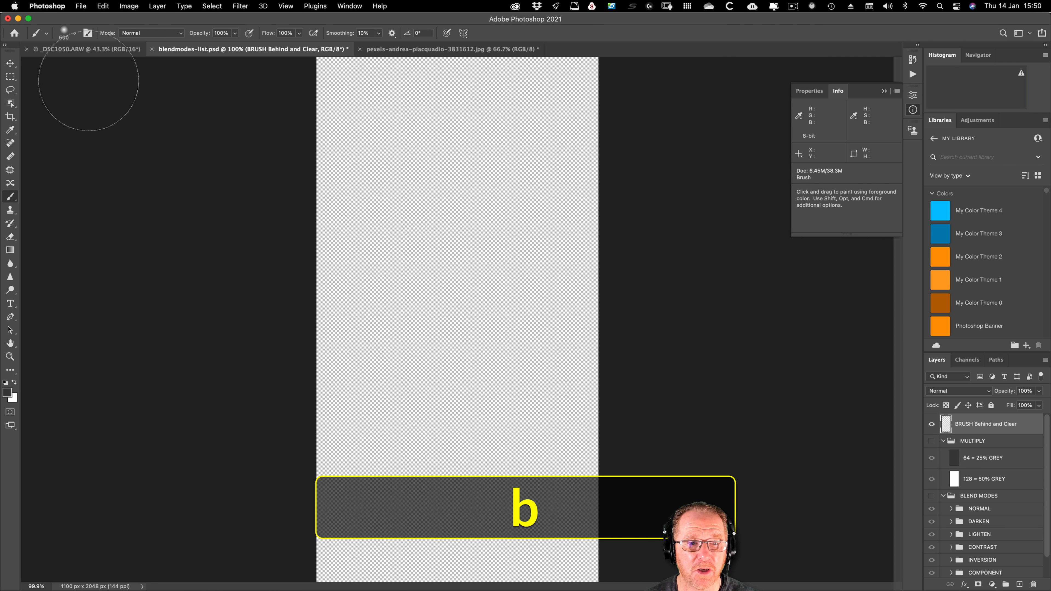
left_click(151, 32)
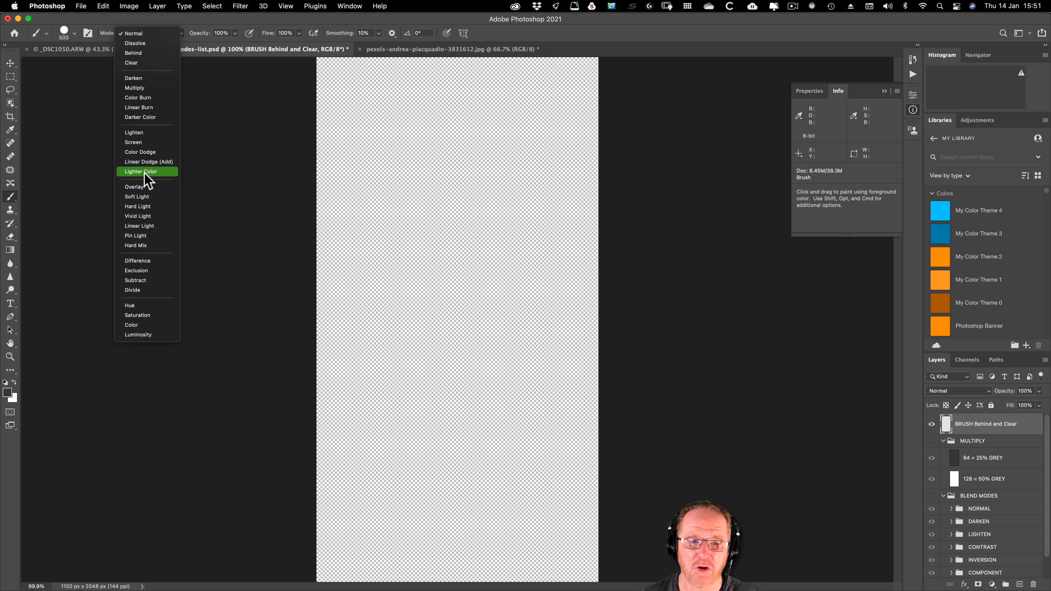
left_click(134, 88)
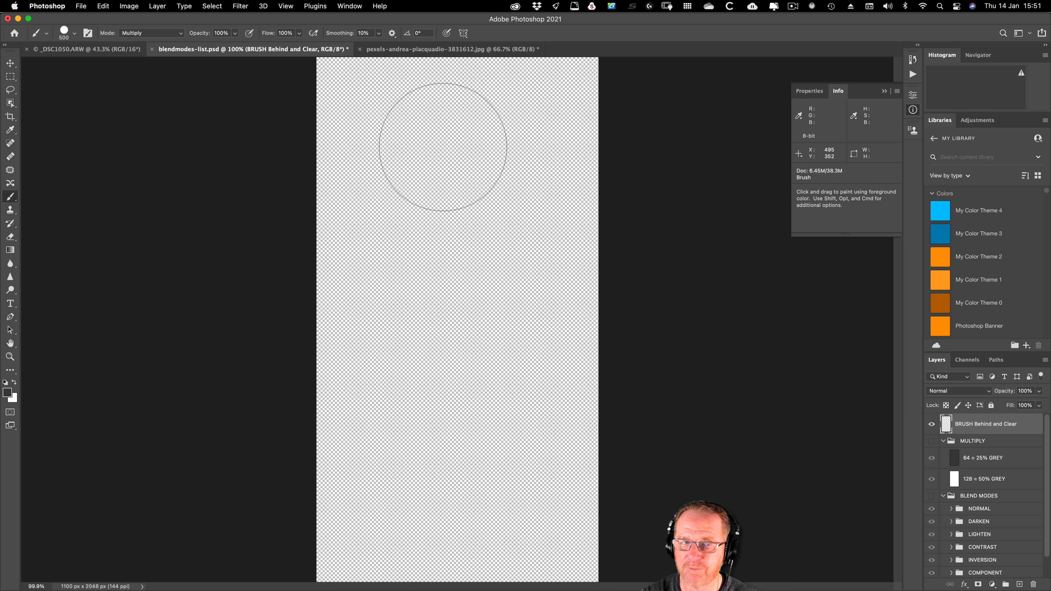
left_click_drag(443, 147, 462, 439)
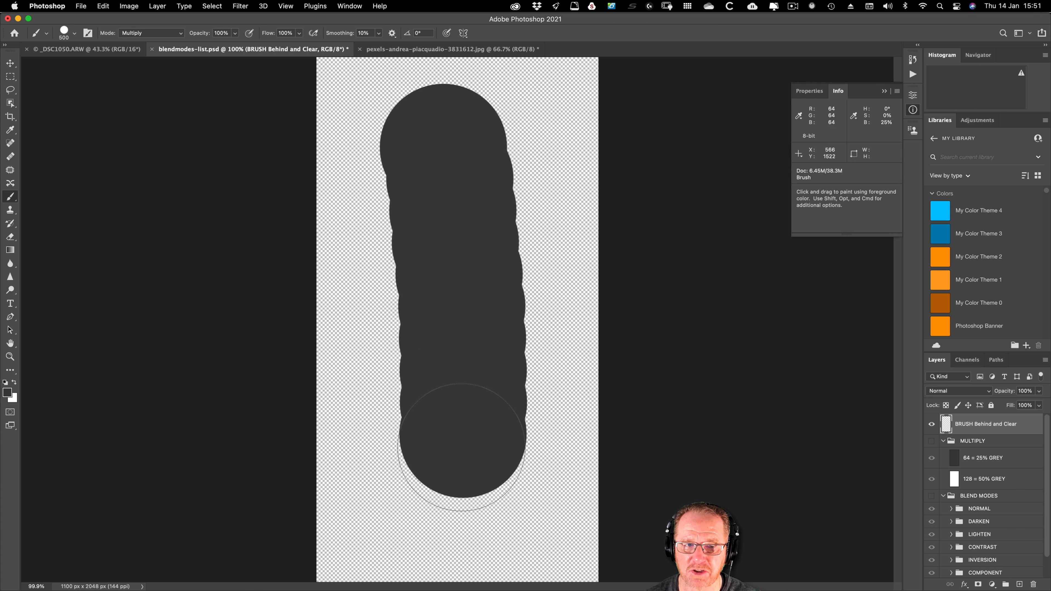
left_click_drag(444, 147, 457, 435)
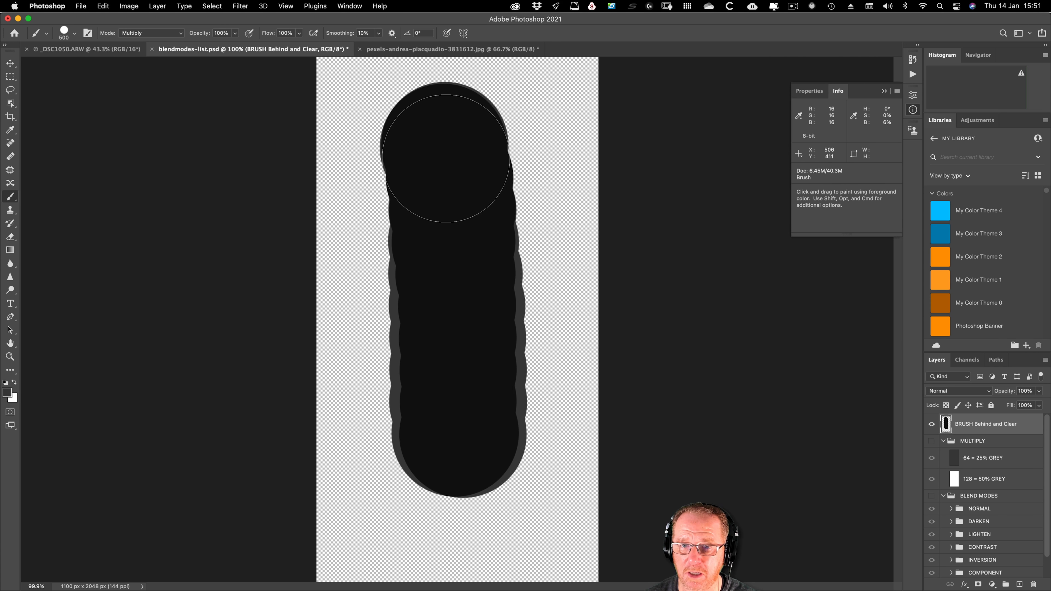
left_click_drag(445, 154, 460, 384)
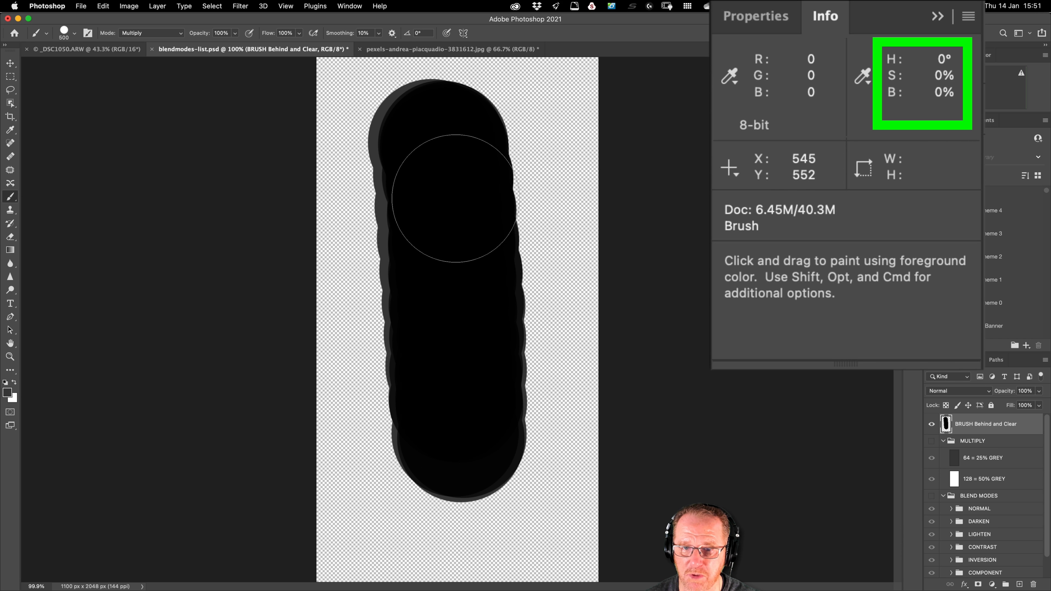
key("super+a")
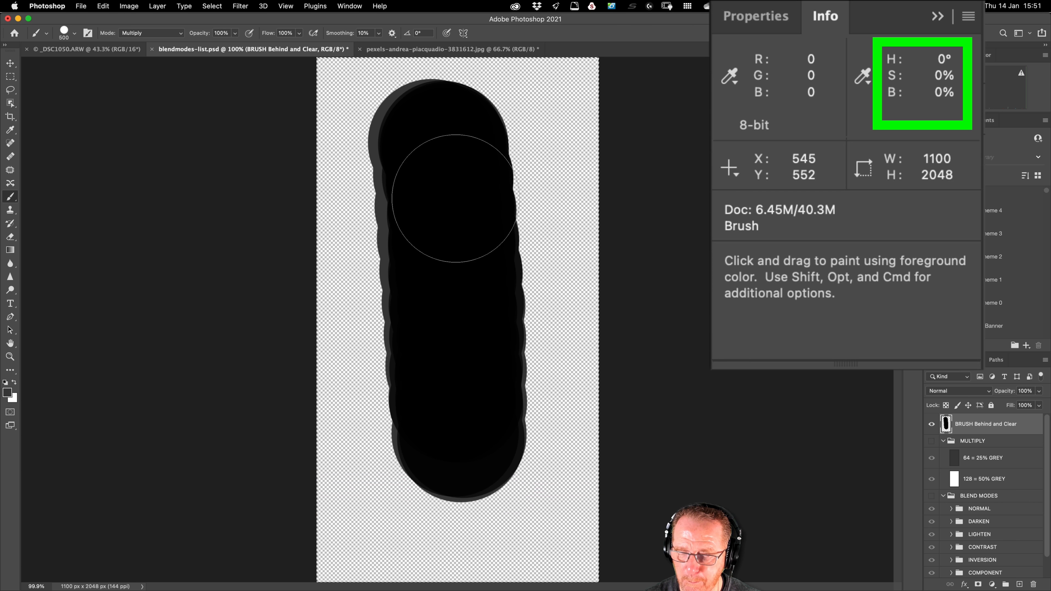
key("BackSpace")
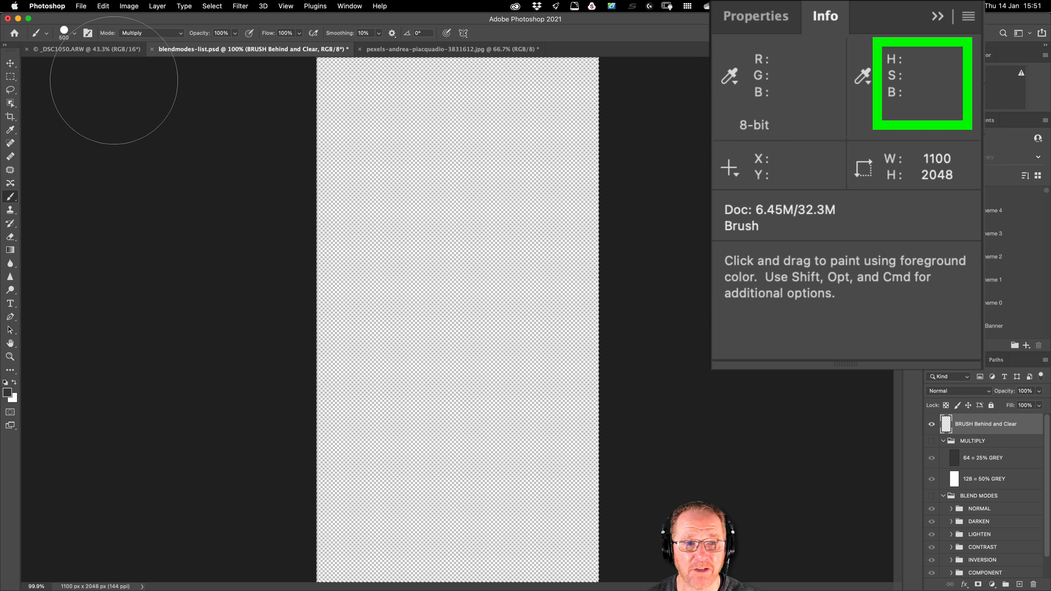
Step: Paint overlapping grey strokes with the Brush in Screen mode, and delete everything painted on the layer
left_click(152, 33)
left_click(133, 88)
left_click_drag(452, 127, 443, 457)
left_click_drag(426, 402, 441, 138)
left_click_drag(431, 147, 447, 382)
mouse_move(453, 274)
left_mouse_down()
mouse_move(453, 239)
mouse_move(444, 276)
mouse_move(459, 304)
left_mouse_up()
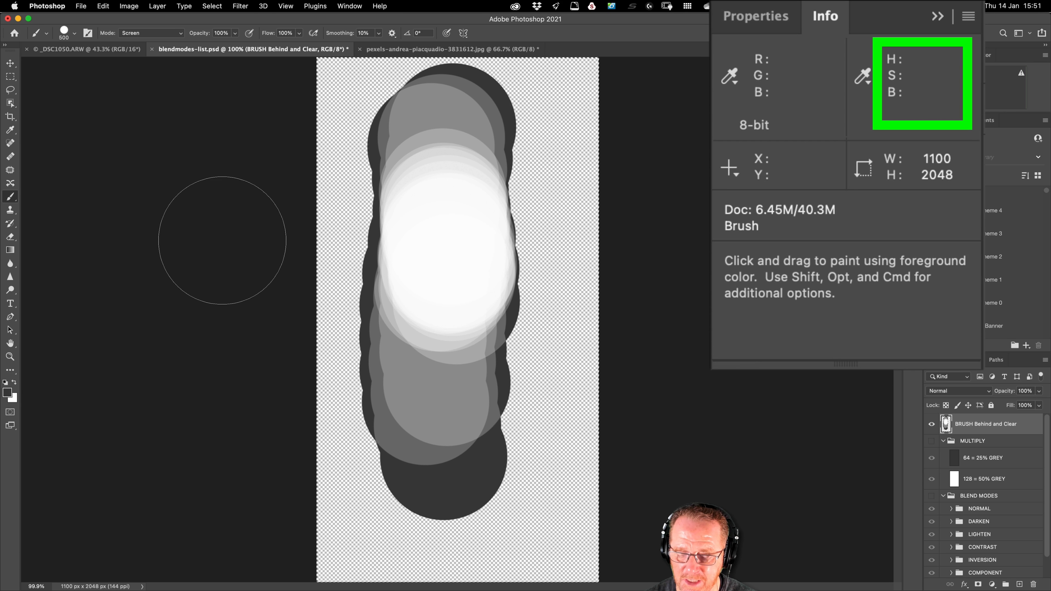
key("BackSpace")
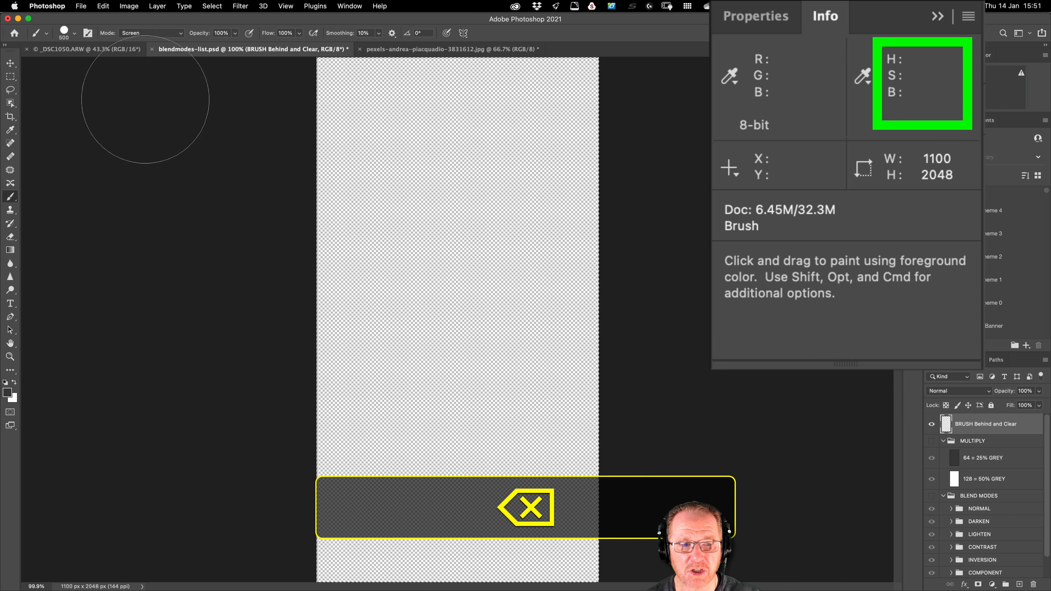
Step: Paint a diagonal stroke from upper left to lower right in red e01d1d with a size 200 brush
left_click(7, 392)
left_click(596, 337)
left_click(639, 319)
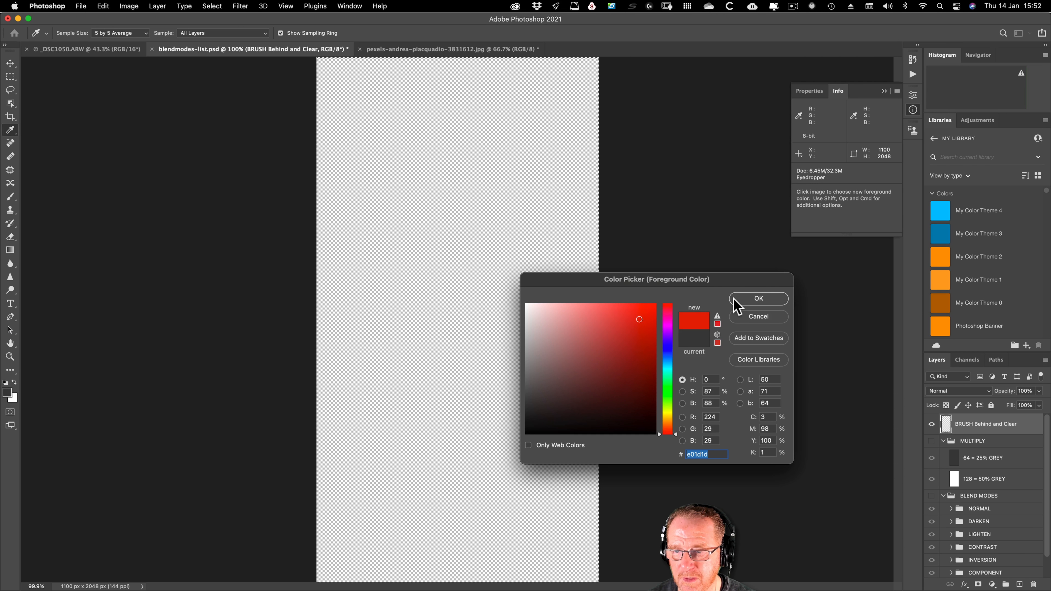
left_click(759, 299)
key("b")
key("bracketleft")
key("bracketleft")
key("bracketleft")
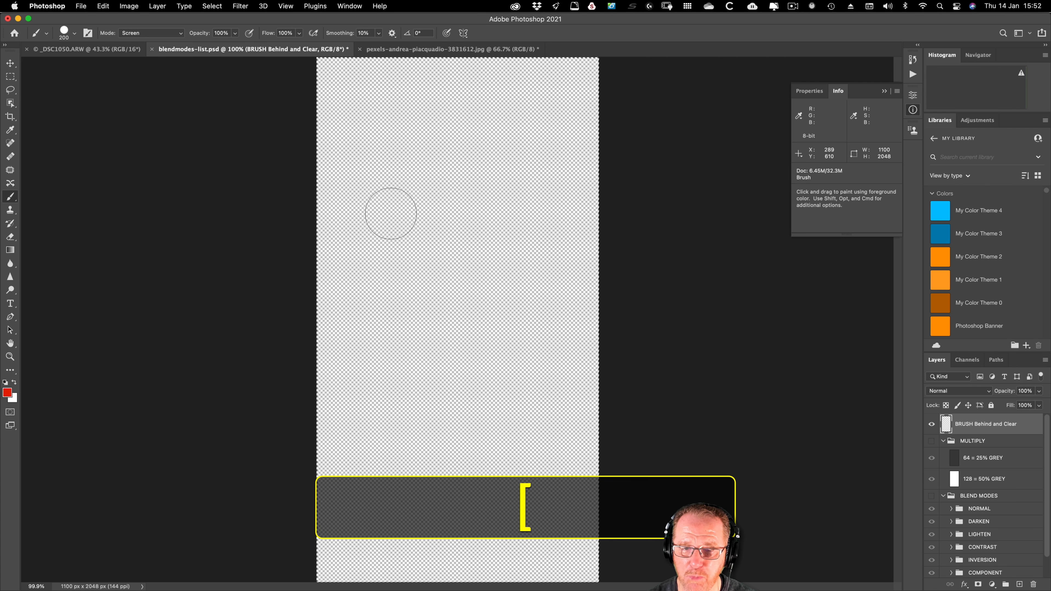
left_click_drag(368, 181, 565, 433)
Step: Paint a green diagonal stroke with hue 120° across the red one, using the brush's Behind mode
left_click(7, 393)
left_click(669, 390)
left_click(759, 298)
left_click(151, 33)
left_click(139, 41)
left_click_drag(529, 212, 381, 393)
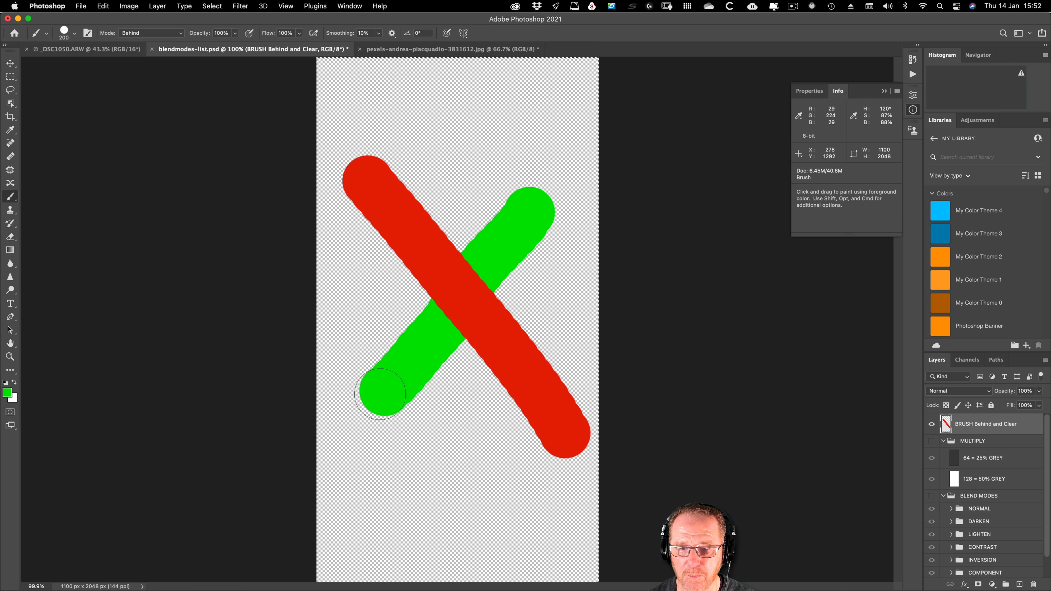
Step: Erase the upper ends of the red and green strokes with the brush in Clear mode
left_click(151, 33)
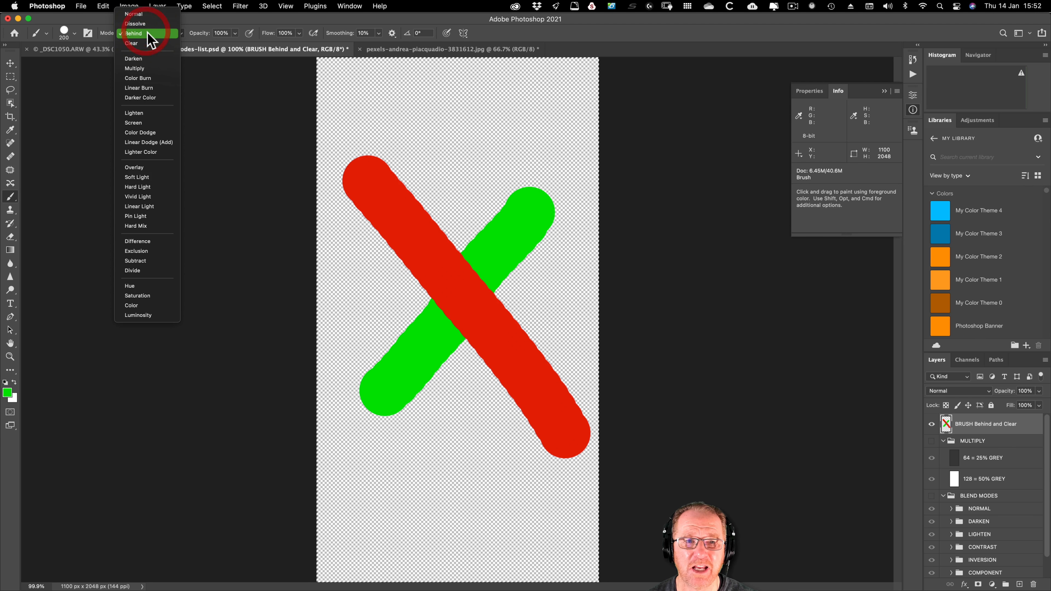
left_click(137, 44)
mouse_move(365, 179)
left_mouse_down()
mouse_move(369, 207)
mouse_move(386, 183)
mouse_move(385, 200)
mouse_move(396, 195)
mouse_move(380, 228)
mouse_move(393, 217)
left_mouse_up()
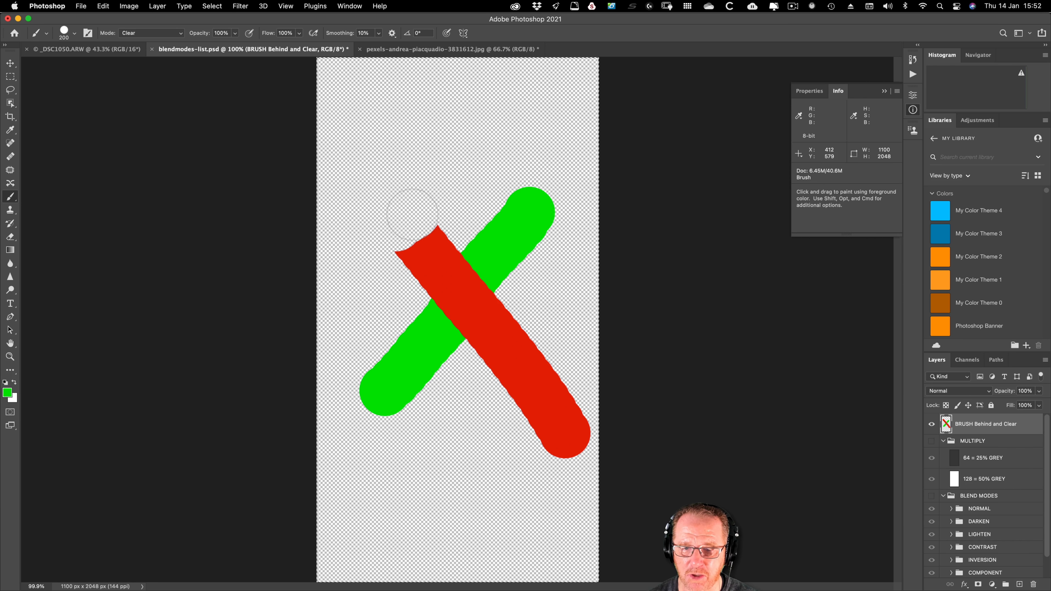
left_click_drag(549, 187, 529, 191)
Step: In the pexels portrait document, duplicate the Background layer and convert the copy to a smart object
left_click(452, 49)
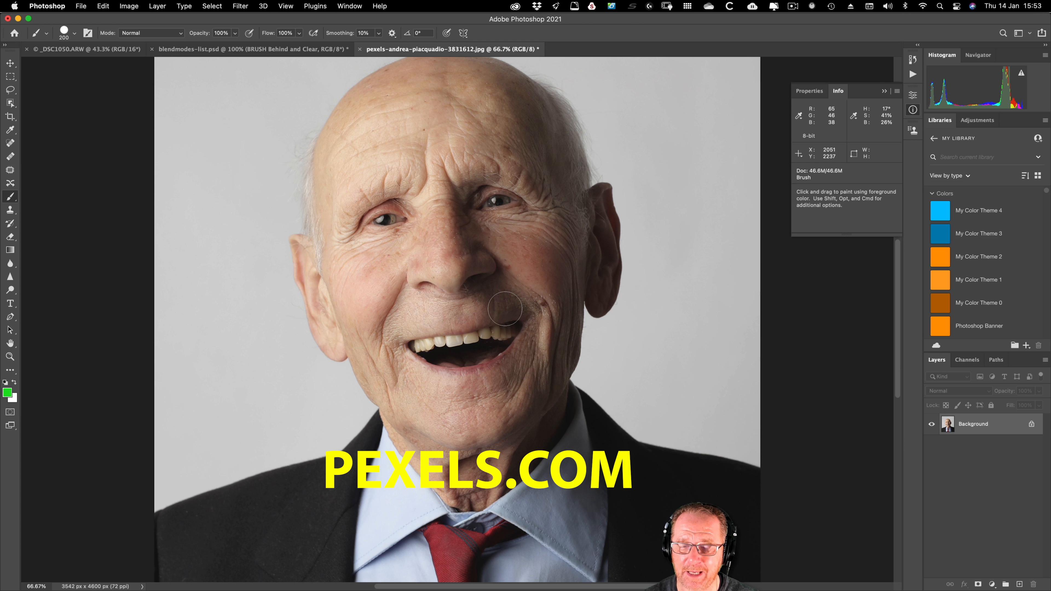
key("super+j")
right_click(989, 429)
left_click(916, 410)
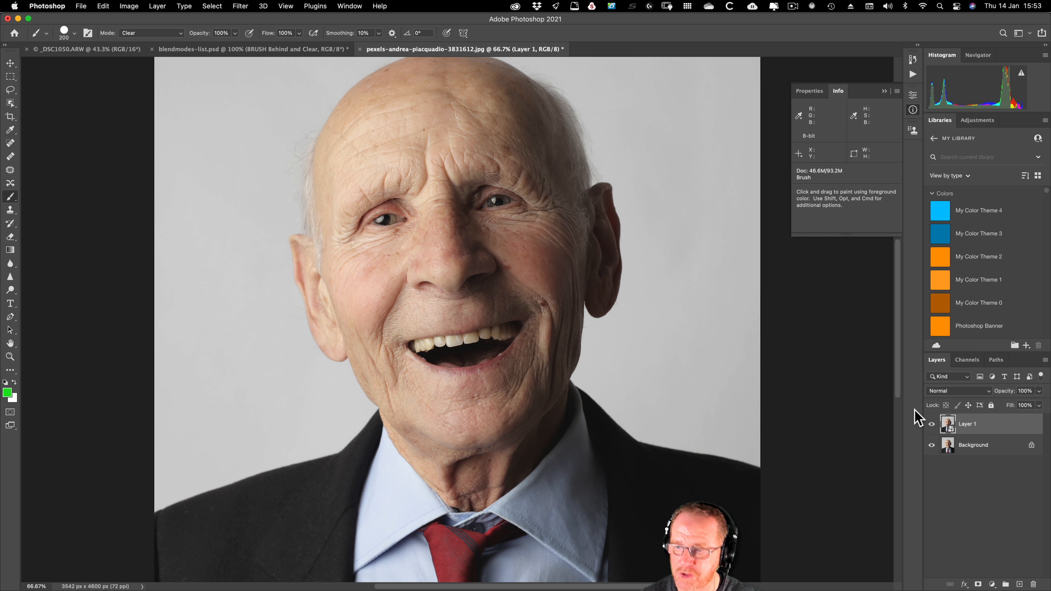
Step: Apply the High Pass filter to Layer 1 and raise its radius to 41.6 pixels
left_click(241, 5)
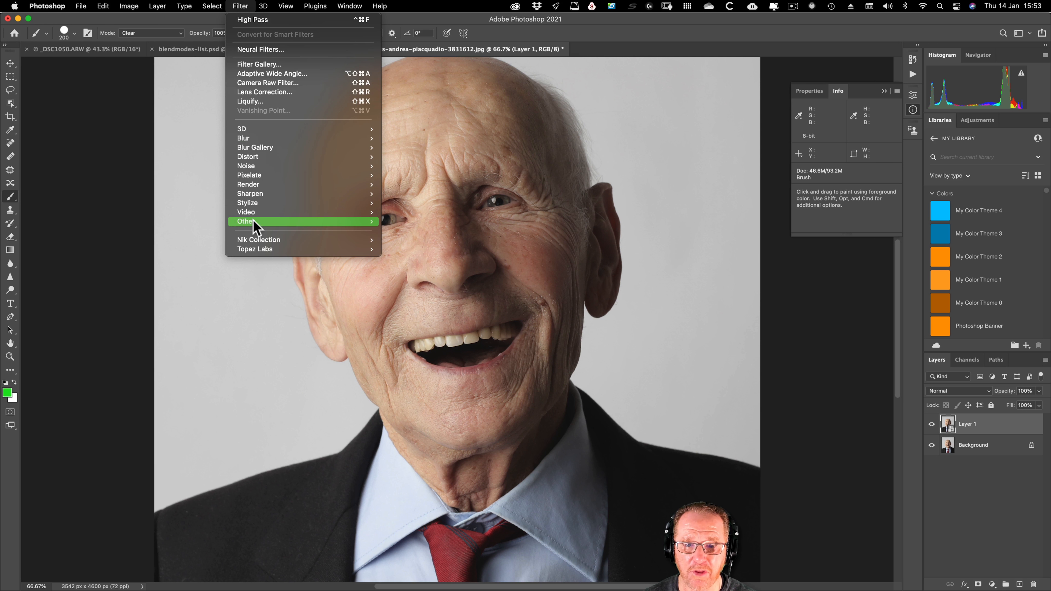
mouse_move(253, 221)
left_click(438, 231)
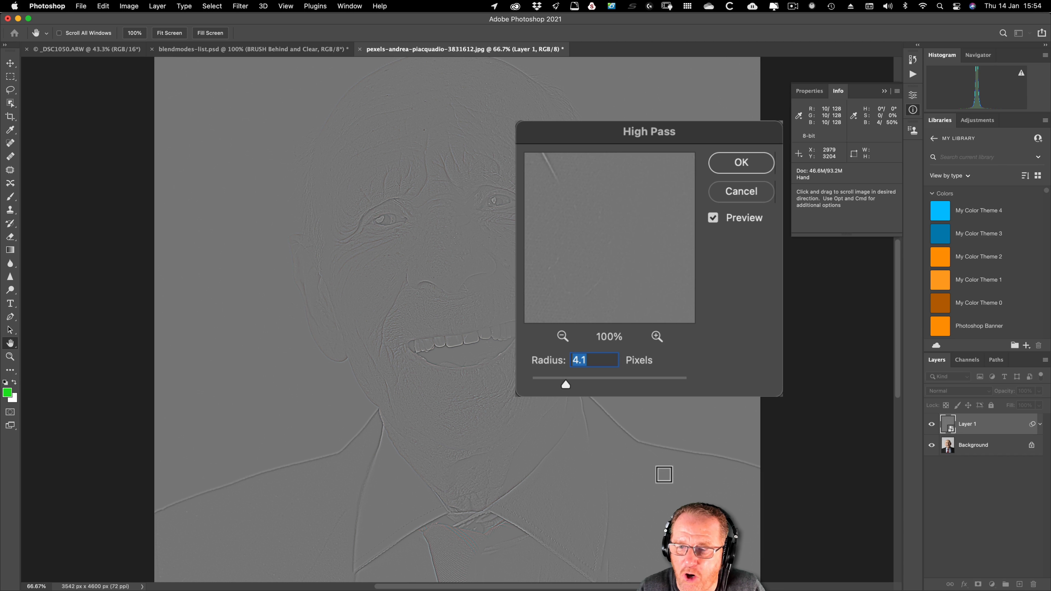
scroll(664, 469, "left", 10)
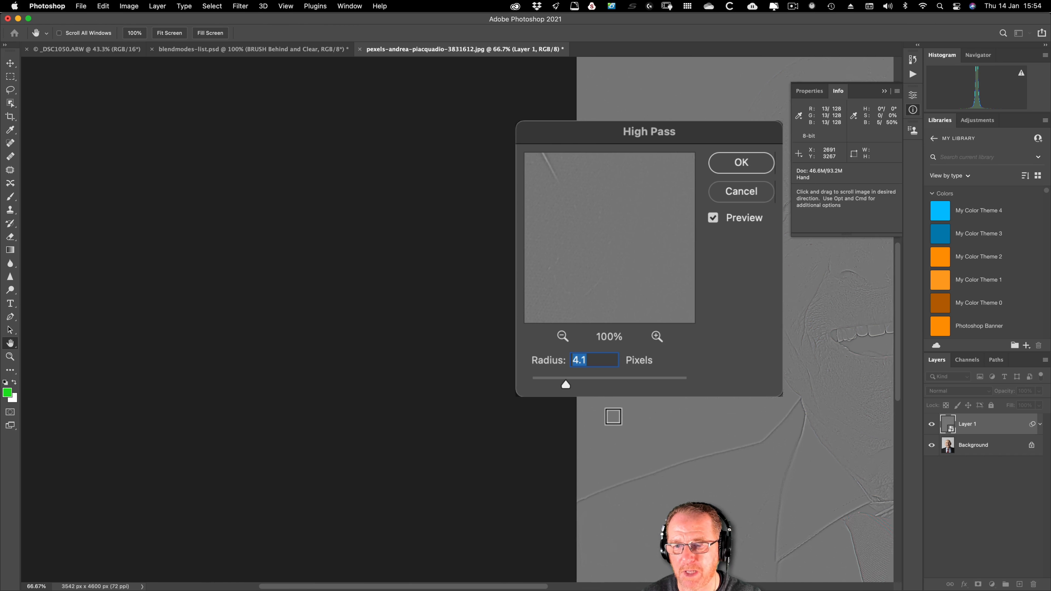
key("super+0")
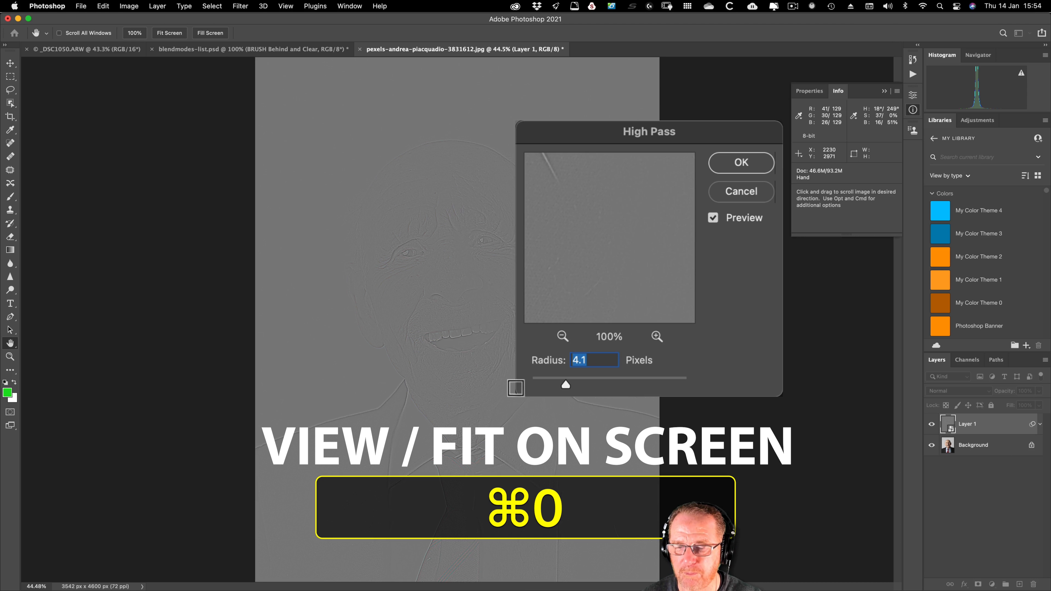
left_click_drag(563, 377, 575, 380)
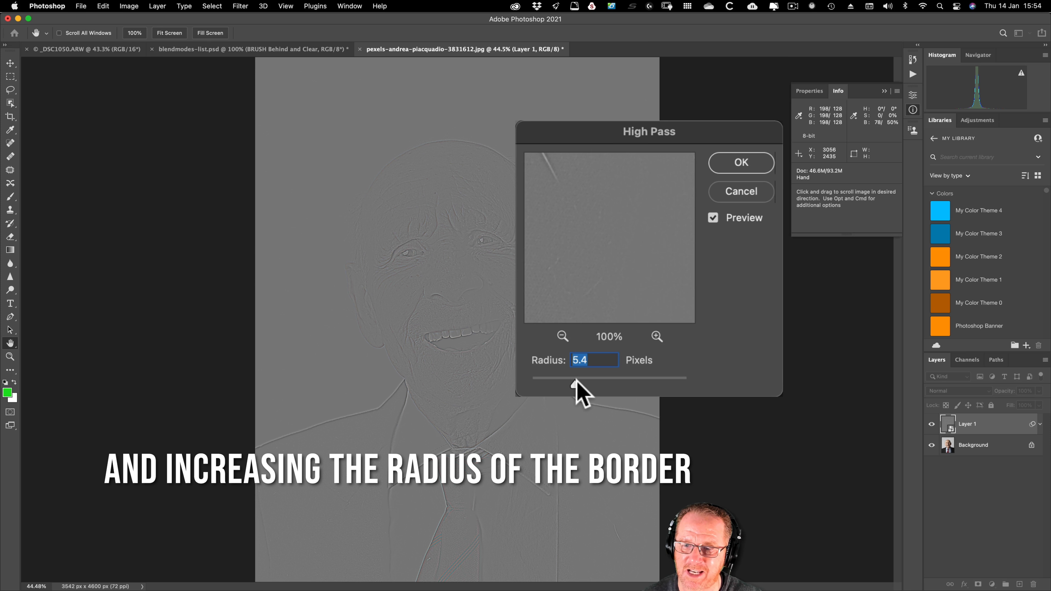
left_click_drag(577, 384, 612, 382)
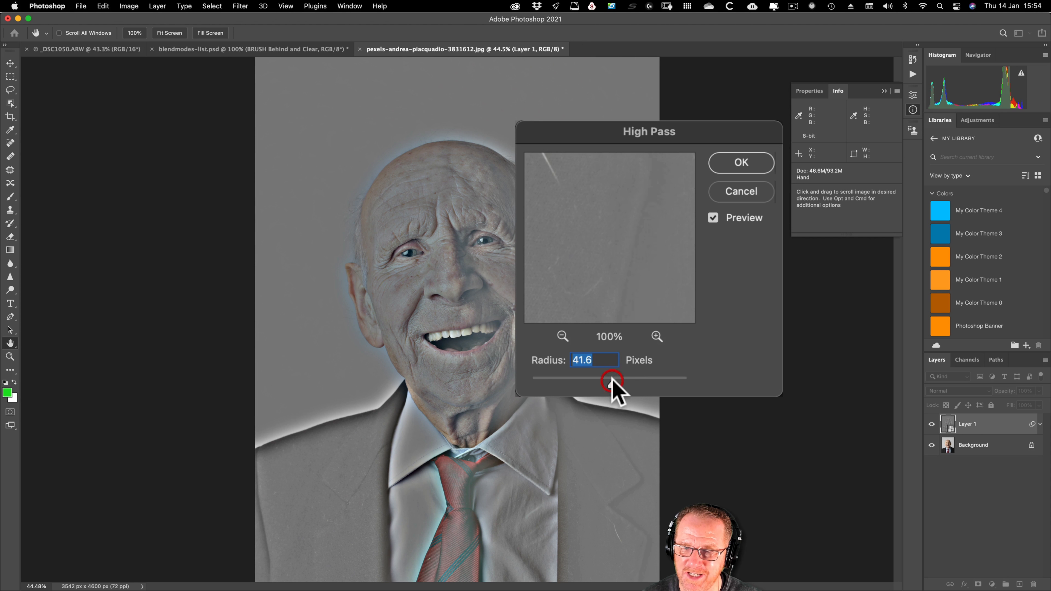
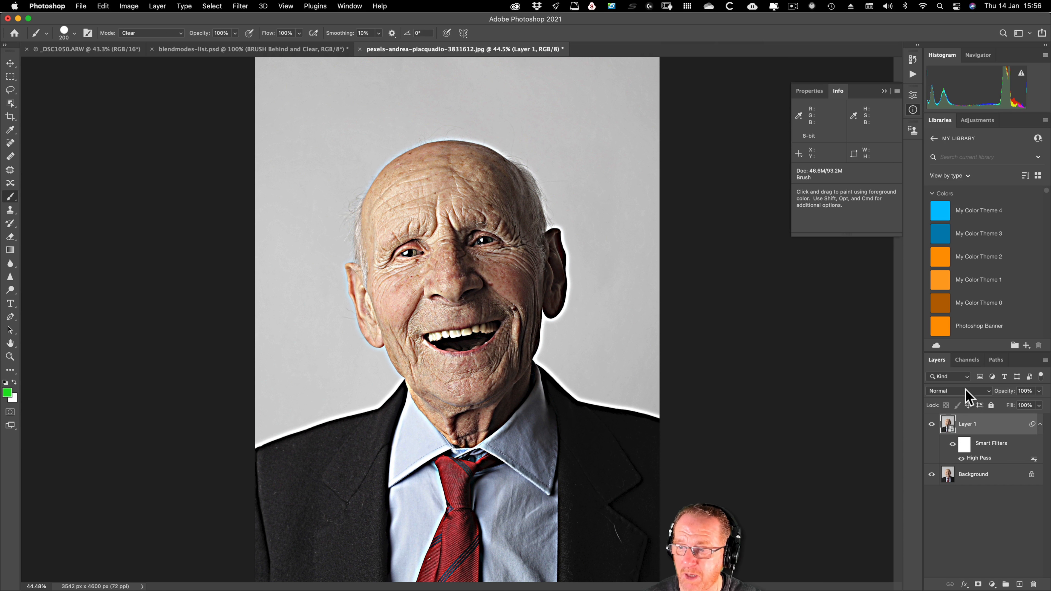
Step: Add a Black & White adjustment layer above Layer 1, and hide both it and the High Pass layer
left_click(992, 584)
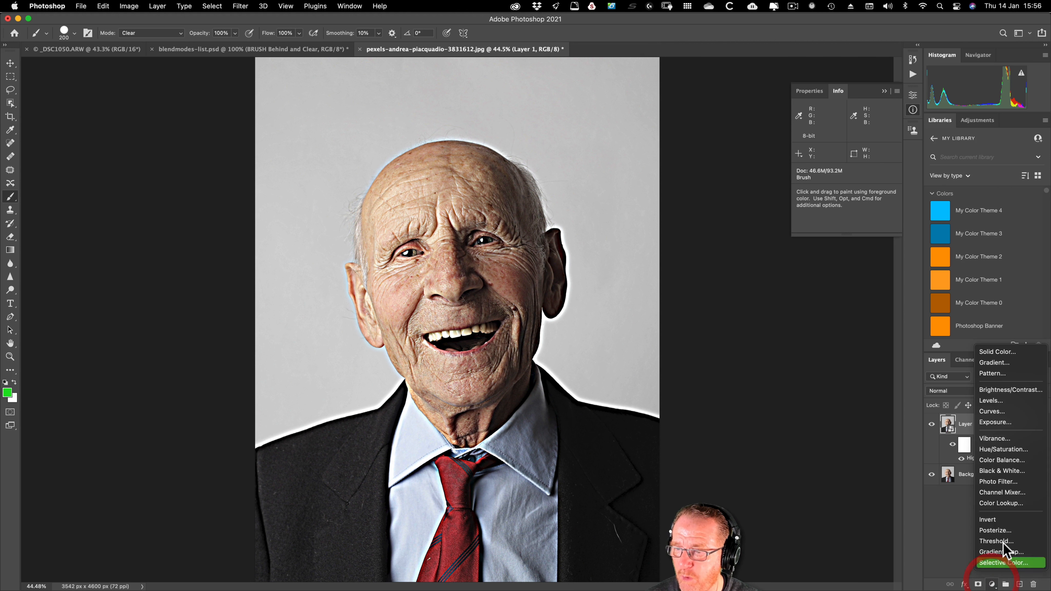
left_click(1004, 471)
left_click(931, 424)
left_click(932, 444)
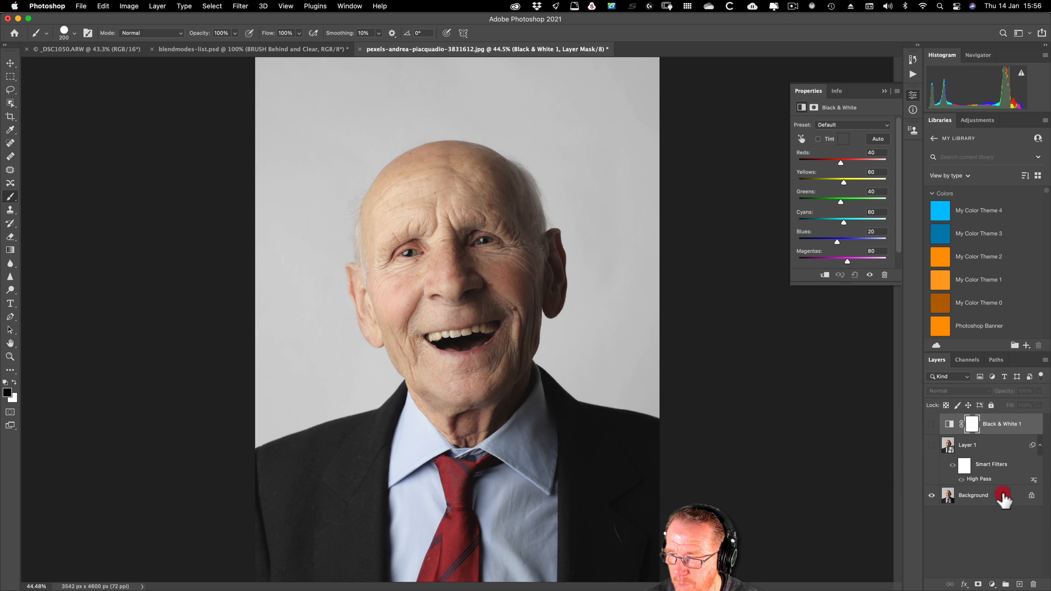
Step: Duplicate the Background layer and hide the original
left_click(998, 494)
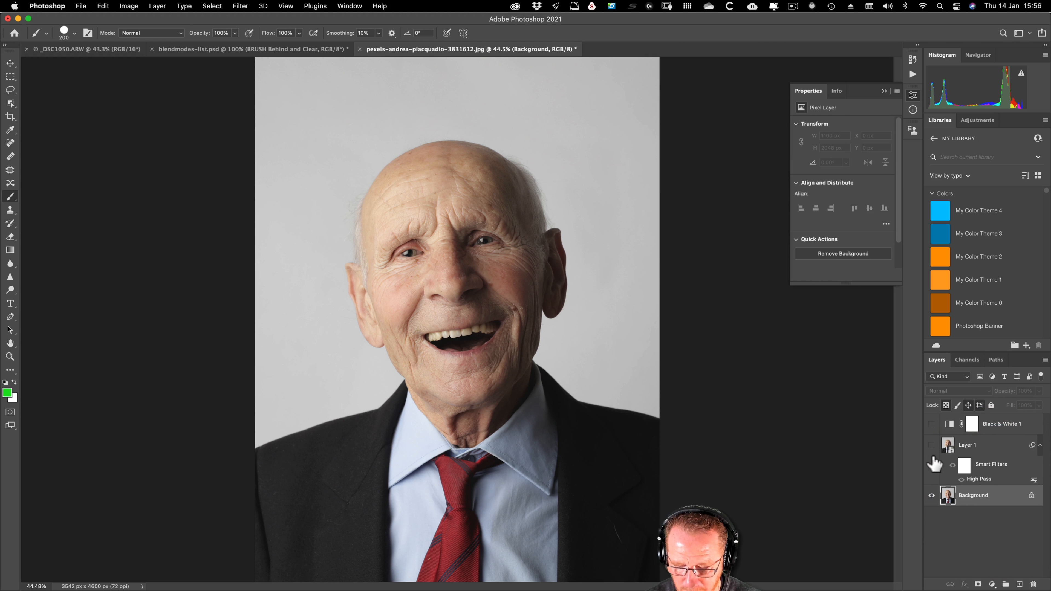
key("super+j")
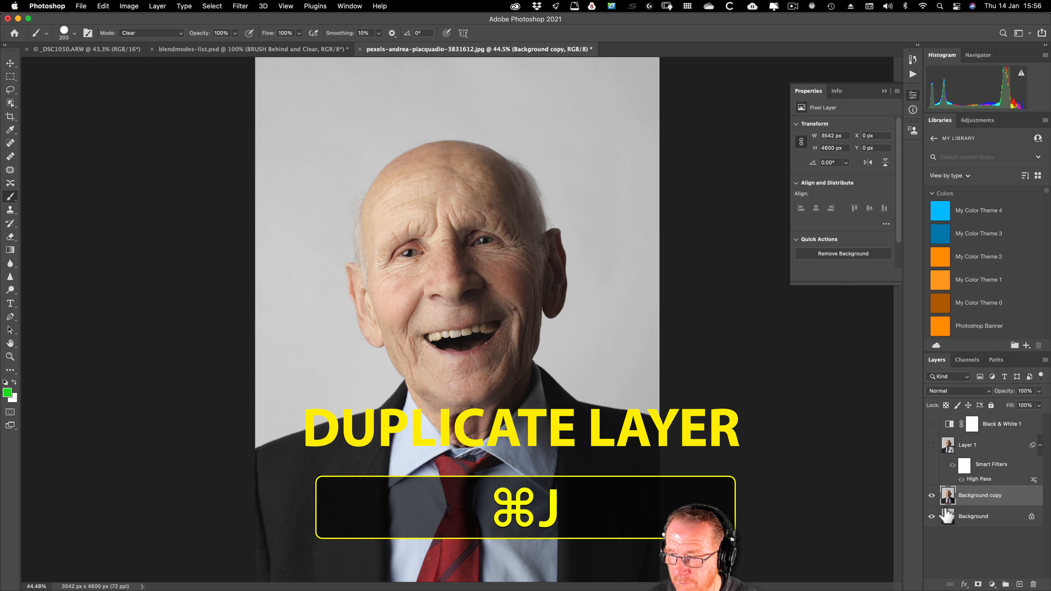
left_click(932, 516)
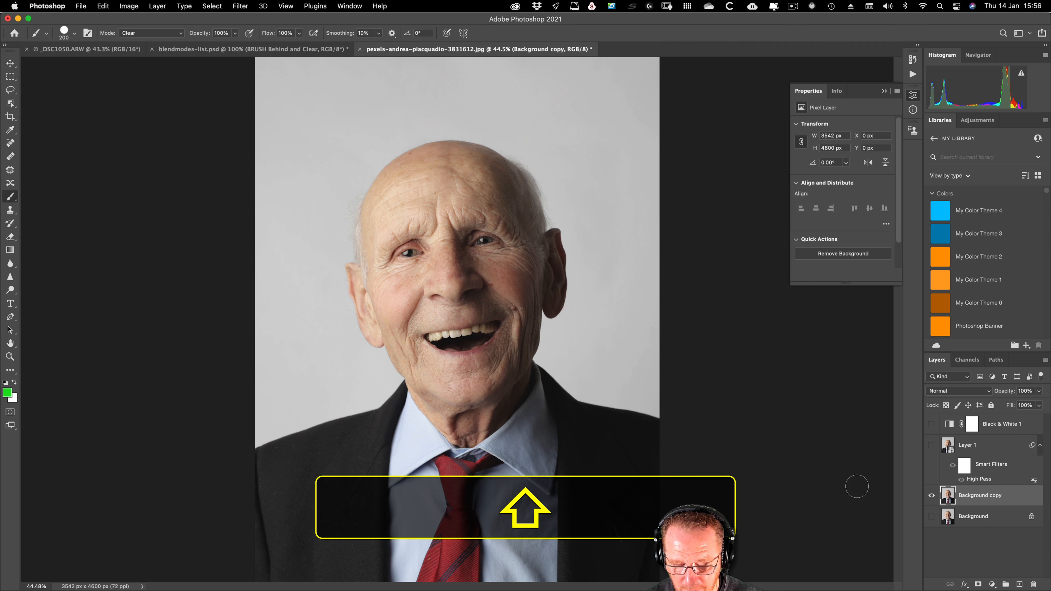
Step: Create a new layer, Layer 2, in Overlay mode filled with the Overlay-neutral color (50% gray)
key("shift+super+n")
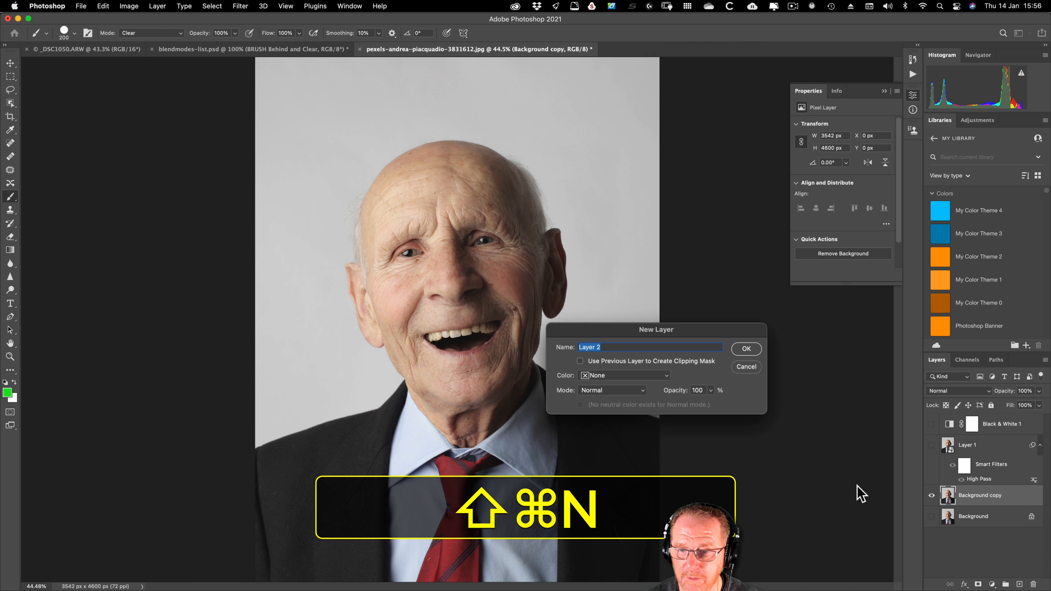
left_click(632, 202)
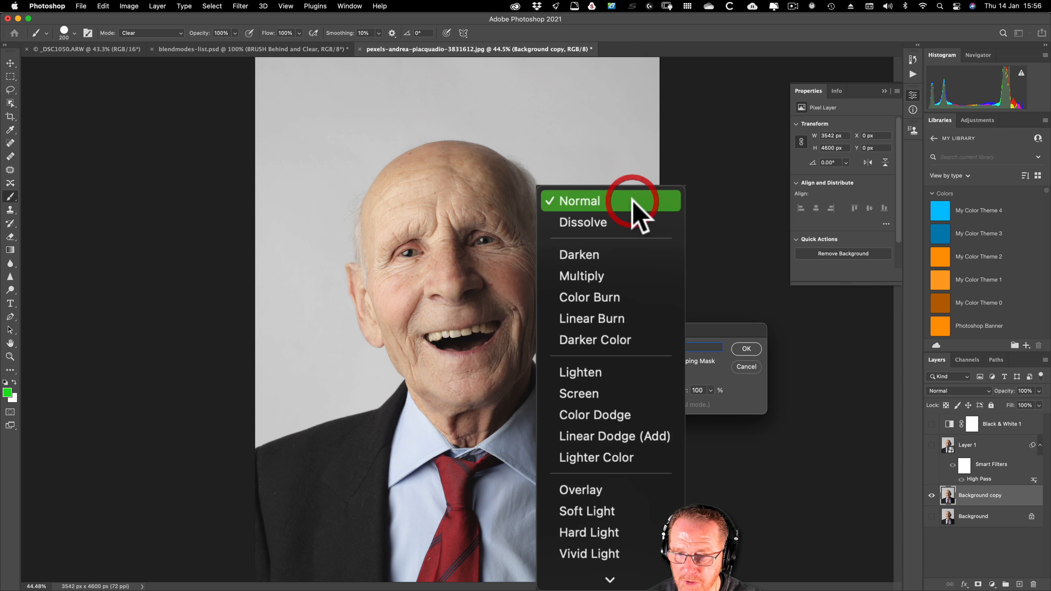
left_click(581, 489)
left_click(578, 404)
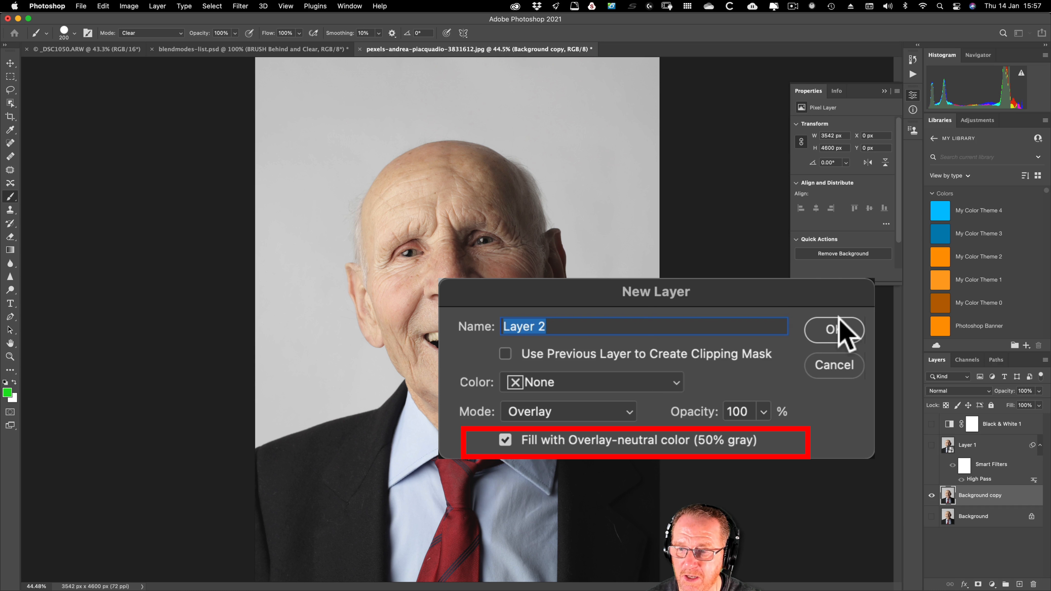
left_click(840, 331)
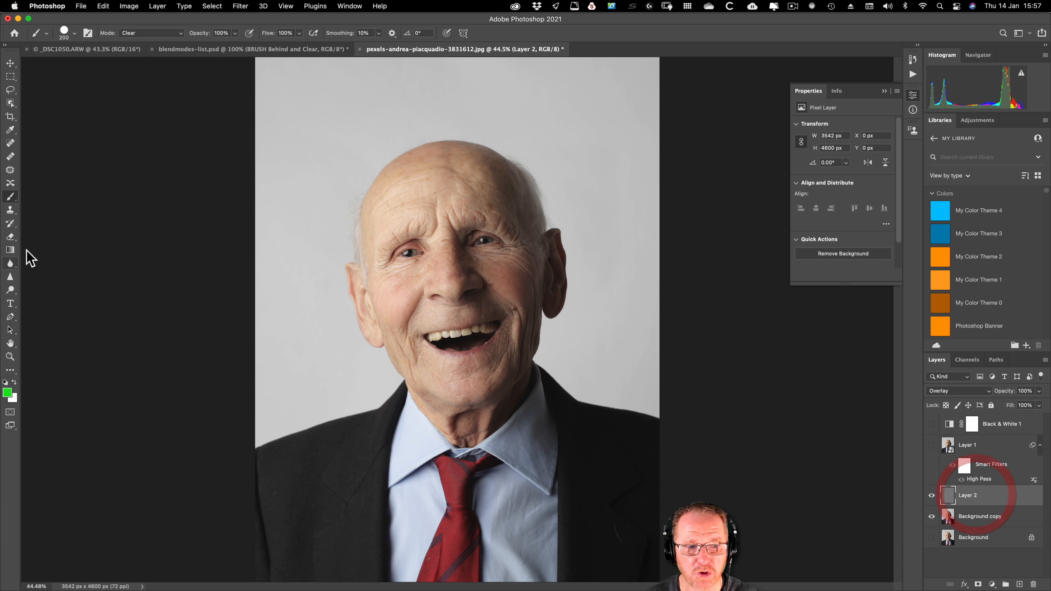
Step: Burn the brows and under-eye areas and dodge the eyes on Layer 2, and hide Background copy to show only the gray layer
left_click(16, 292)
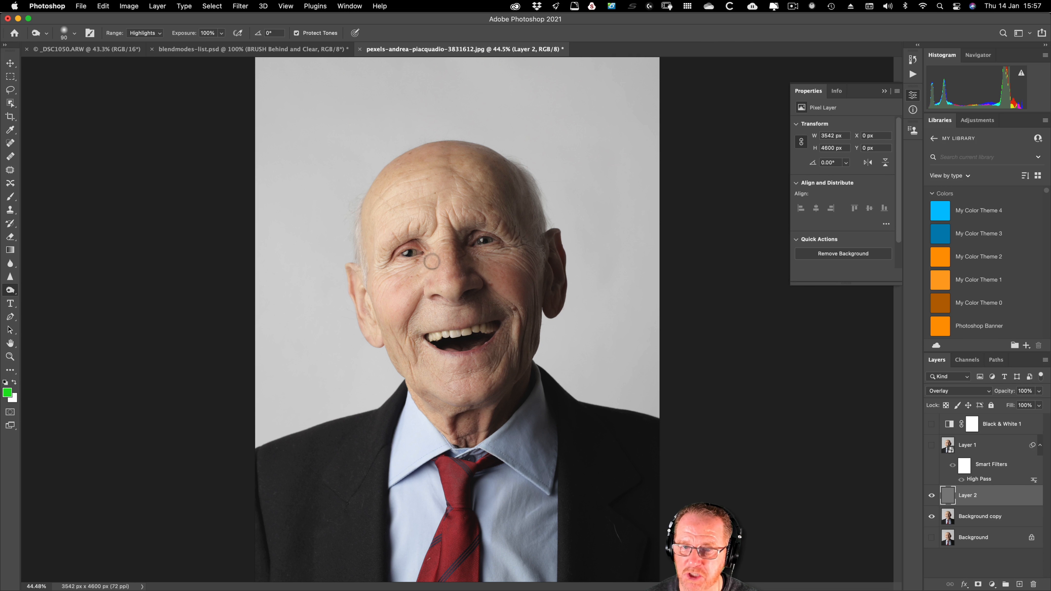
key("bracketright")
key("bracketright")
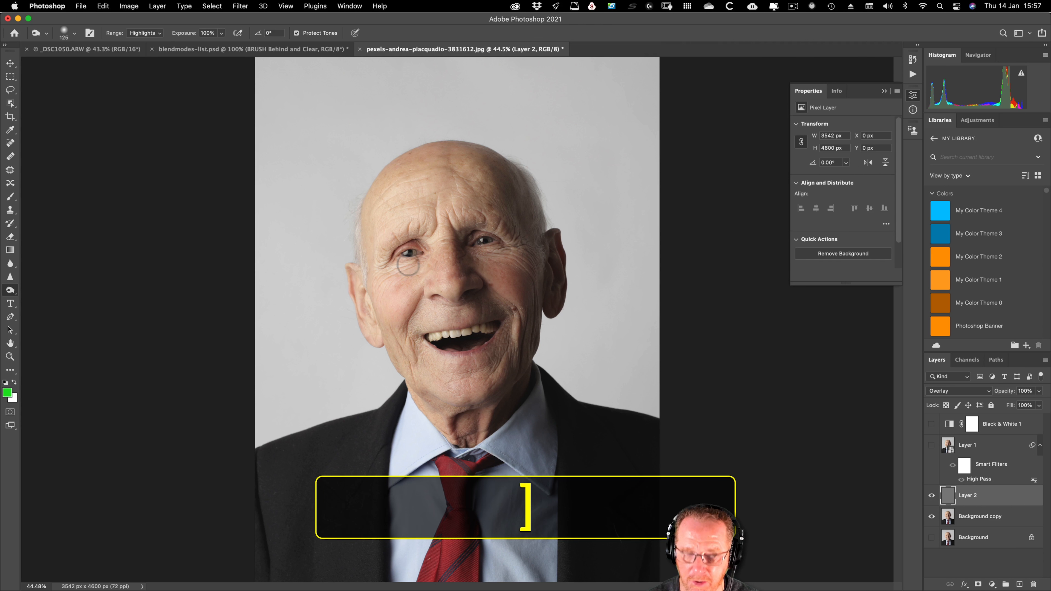
left_click(932, 516)
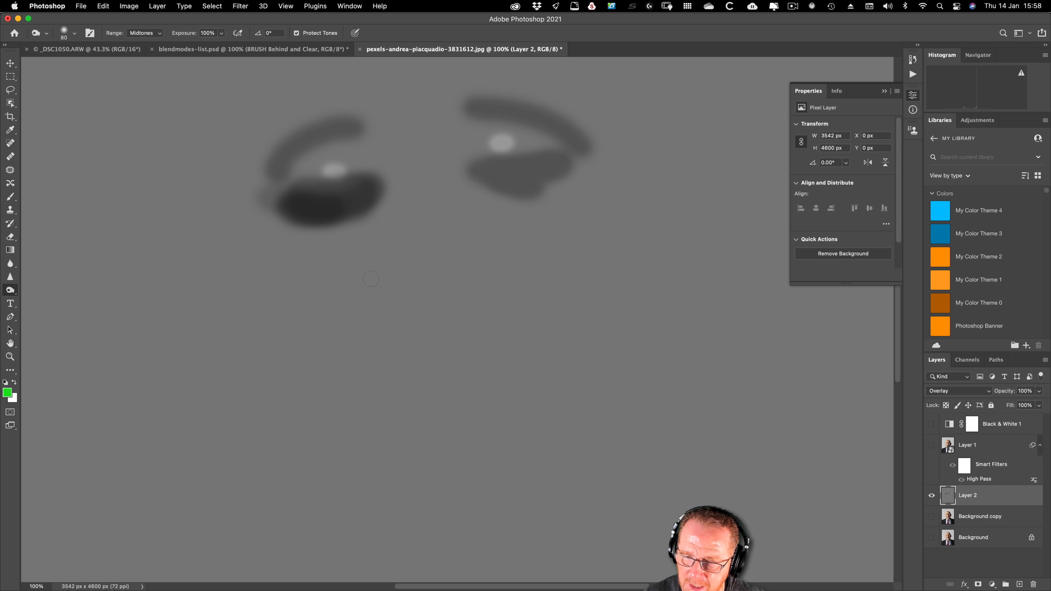
Step: Crop the _DSC1050.ARW landscape to a vertical frame about 3546 × 4721 px around the moon and bare tree, and duplicate its layer
left_click(87, 49)
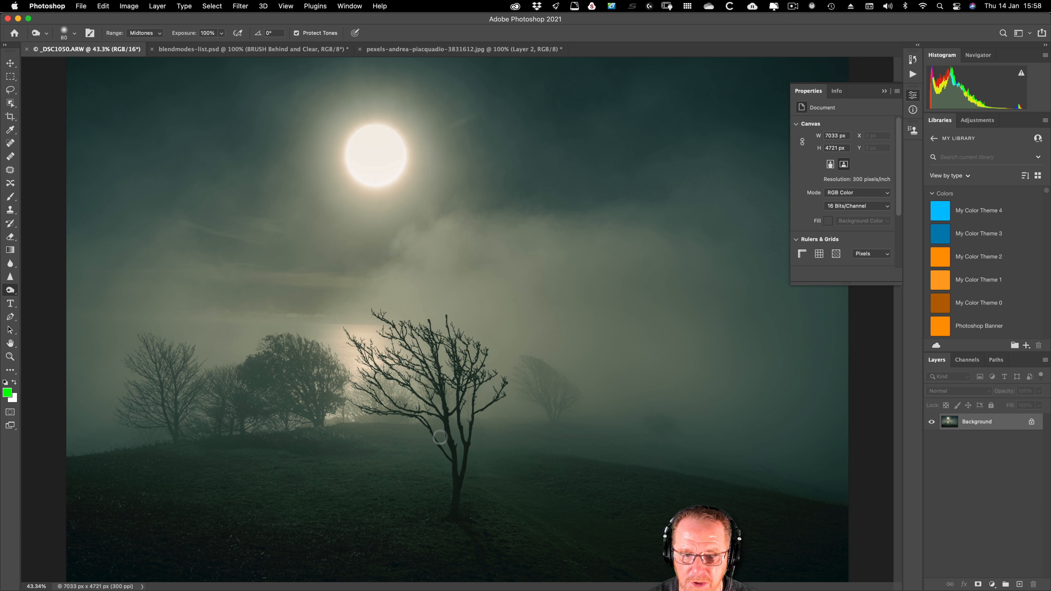
key("c")
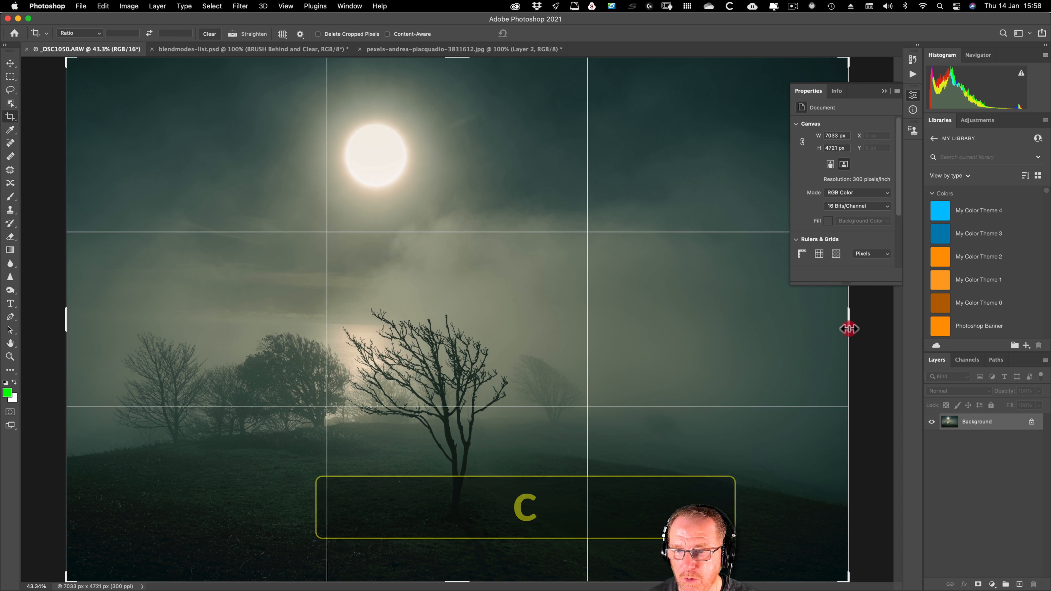
left_click(850, 328)
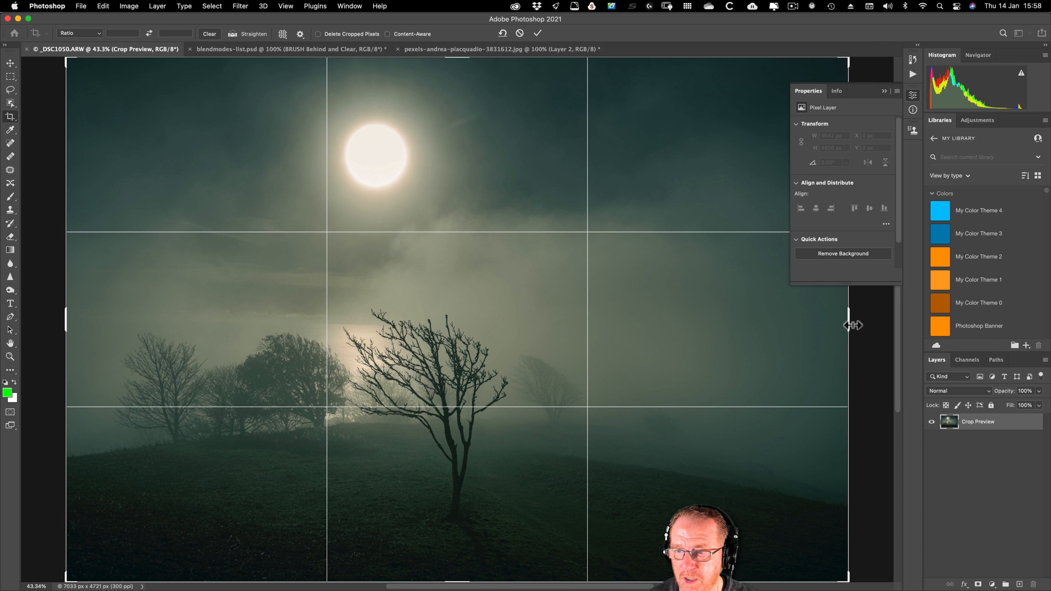
left_click_drag(851, 326, 724, 327)
left_click_drag(191, 328, 257, 329)
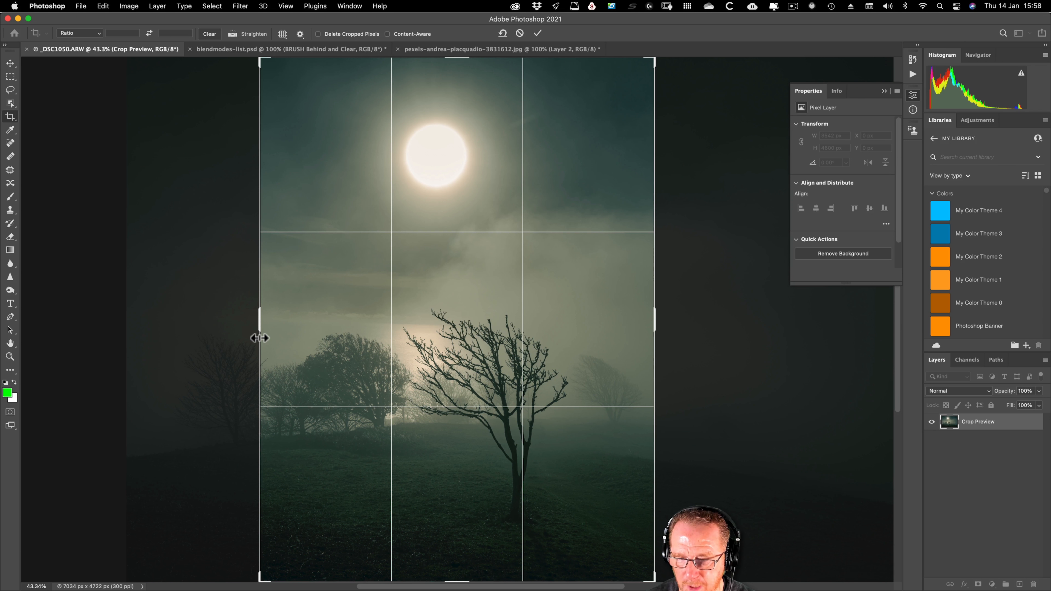
key("Return")
key("super+j")
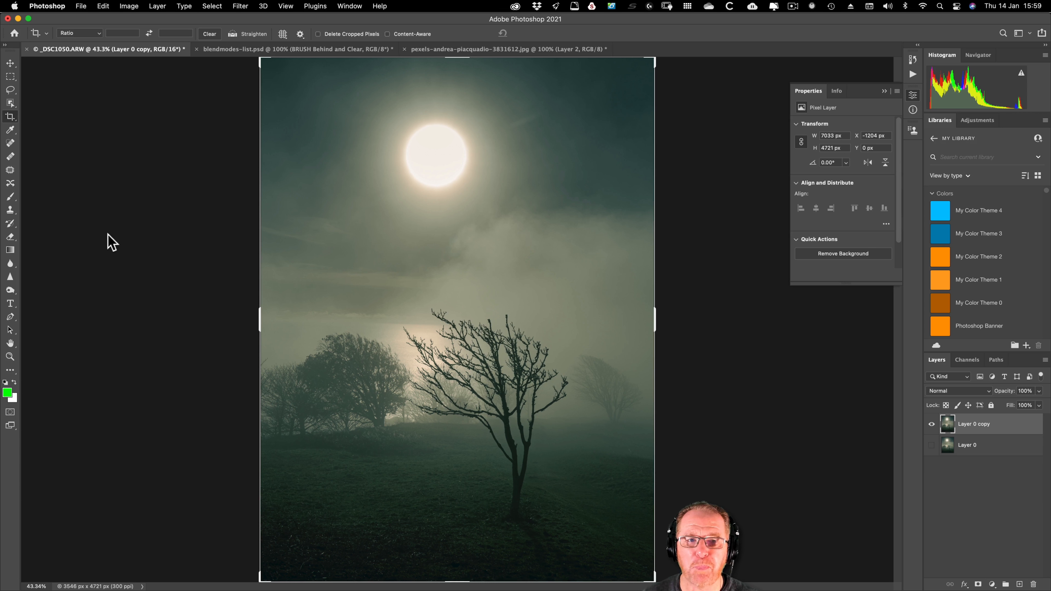
Step: Place the Donald-for-Video image from the Downloads folder as an embedded smart object at its default size and position
left_click(85, 7)
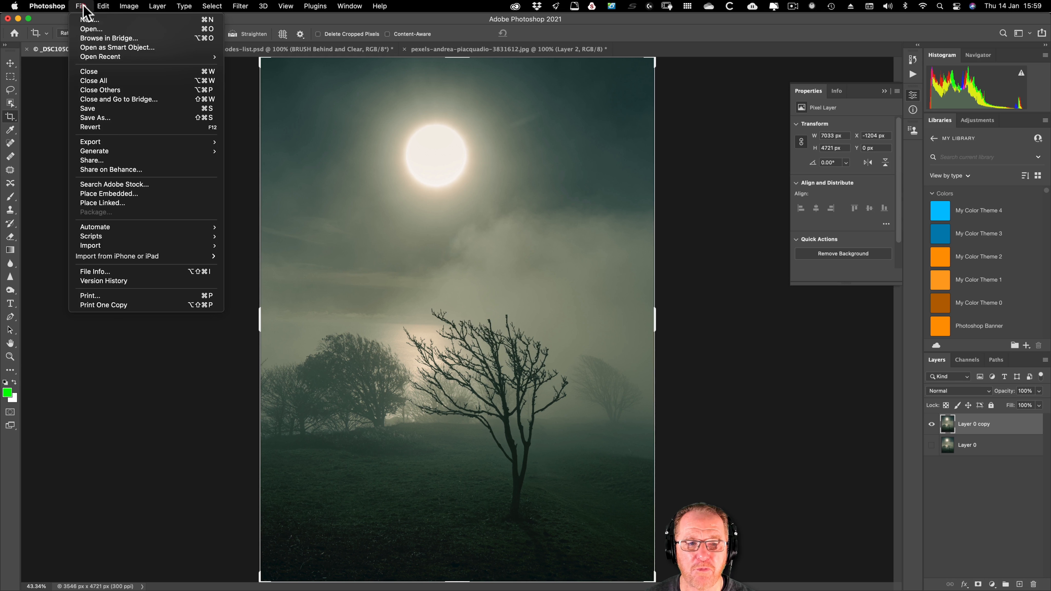
left_click(108, 193)
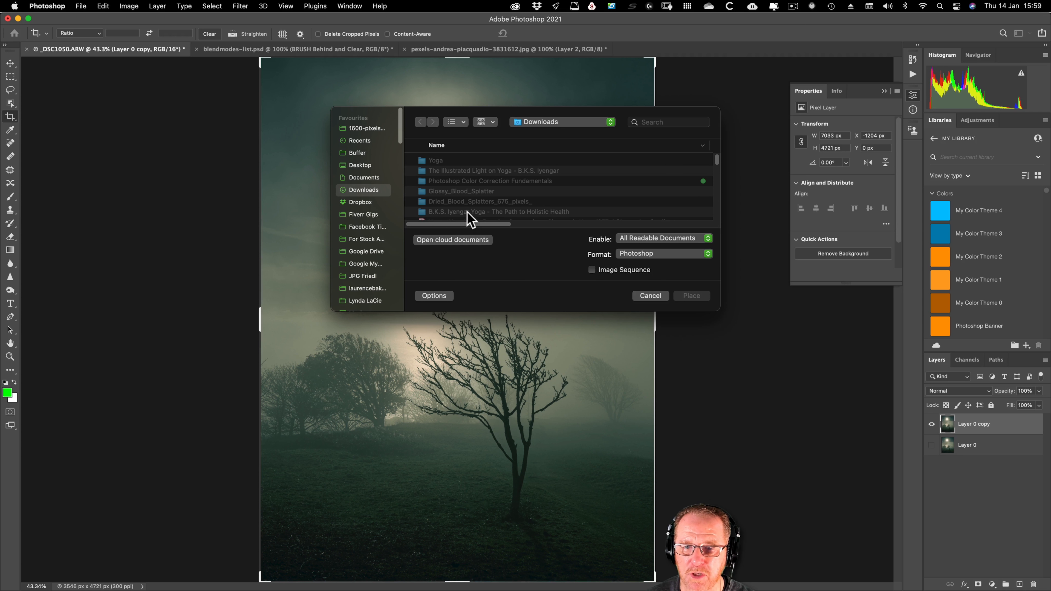
scroll(469, 217, "down", 10)
scroll(470, 217, "down", 15)
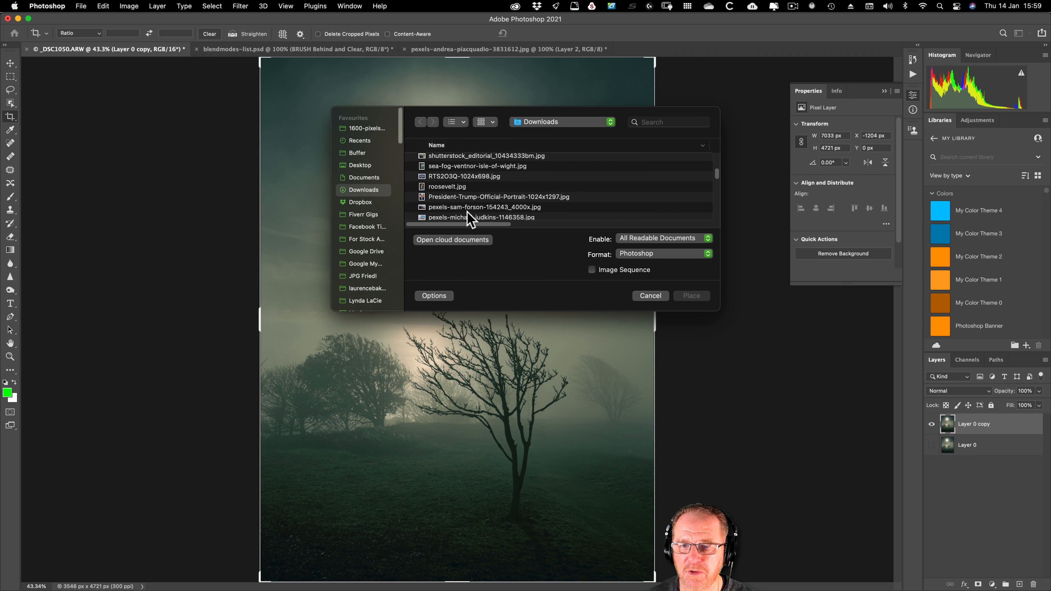
scroll(467, 212, "down", 5)
left_click(468, 198)
left_click(688, 296)
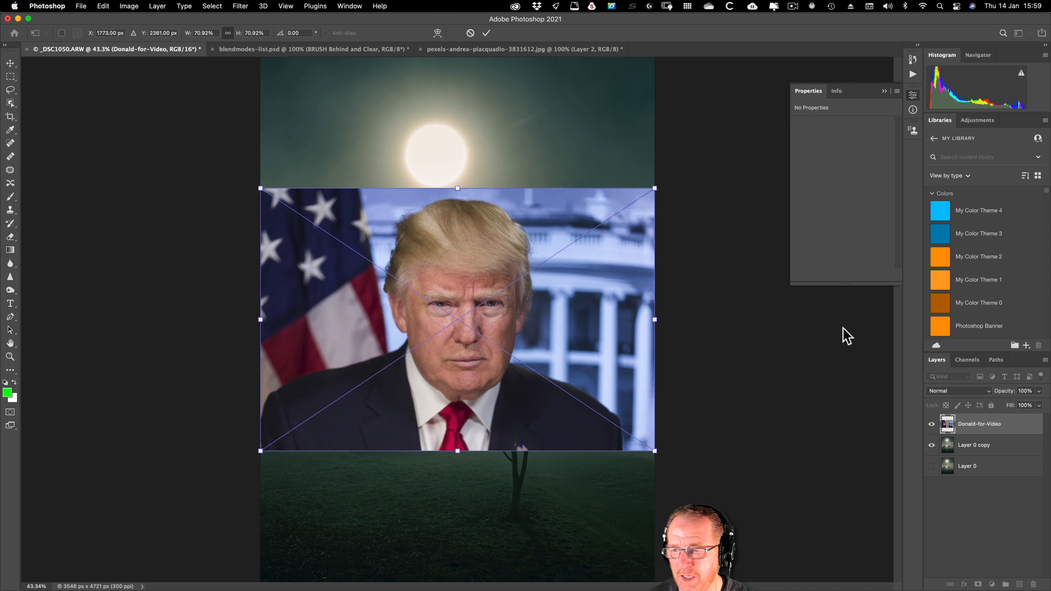
key("Return")
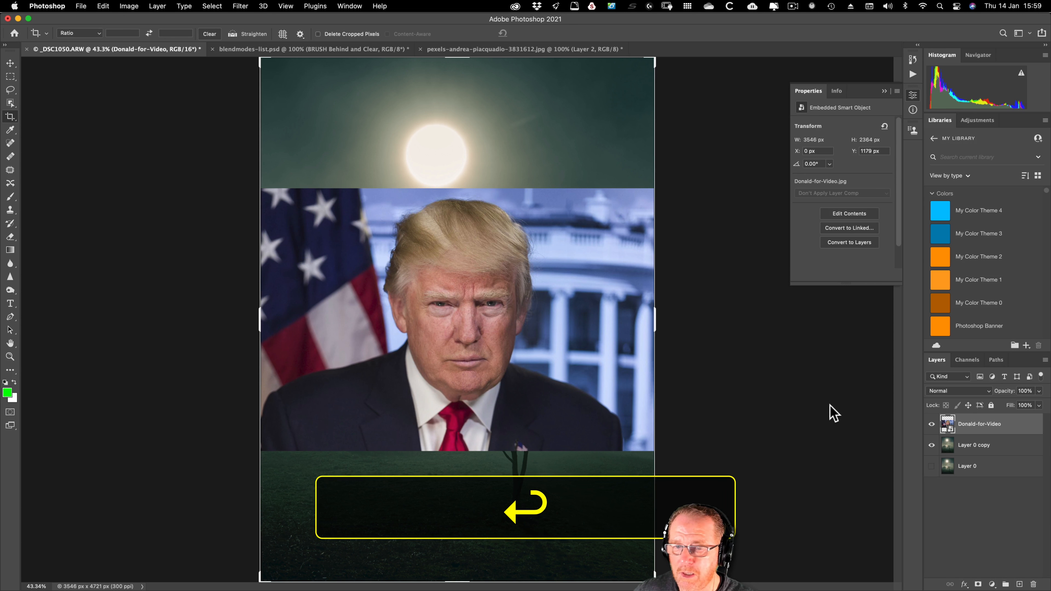
Step: Select the subject of the Donald-for-Video layer automatically and turn the selection into a layer mask
left_click(10, 103)
left_click(434, 33)
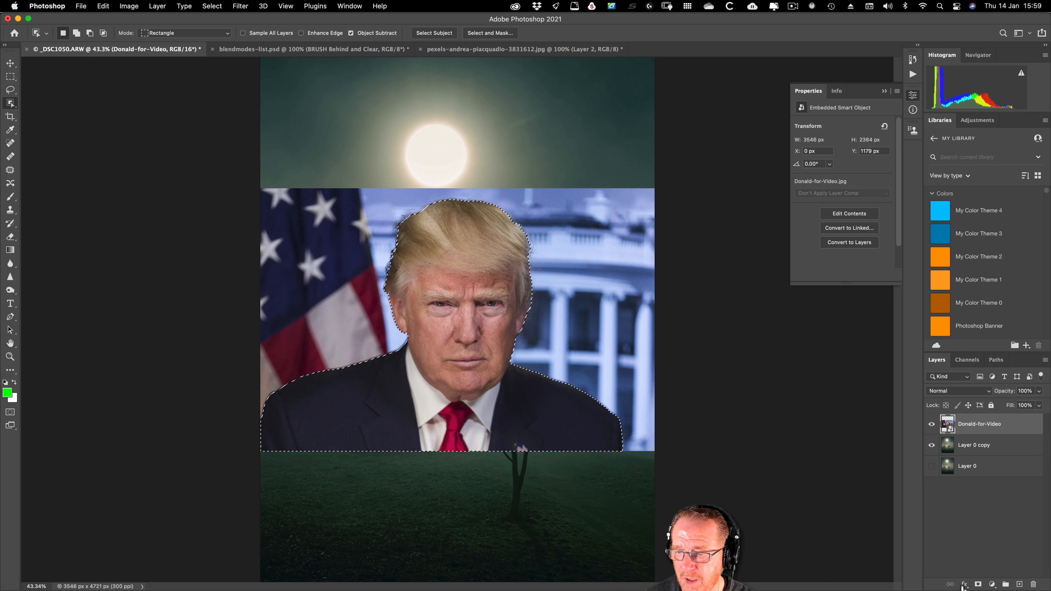
left_click(977, 584)
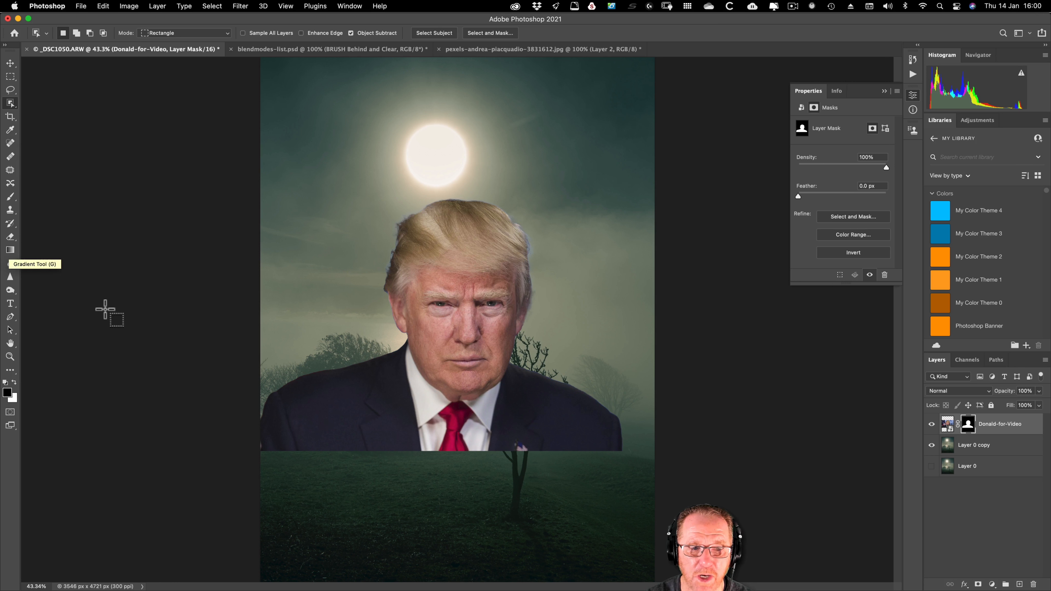
Step: Fade out both shoulders of the portrait by drawing linear gradients at 100% opacity inward on its layer mask
left_click(11, 250)
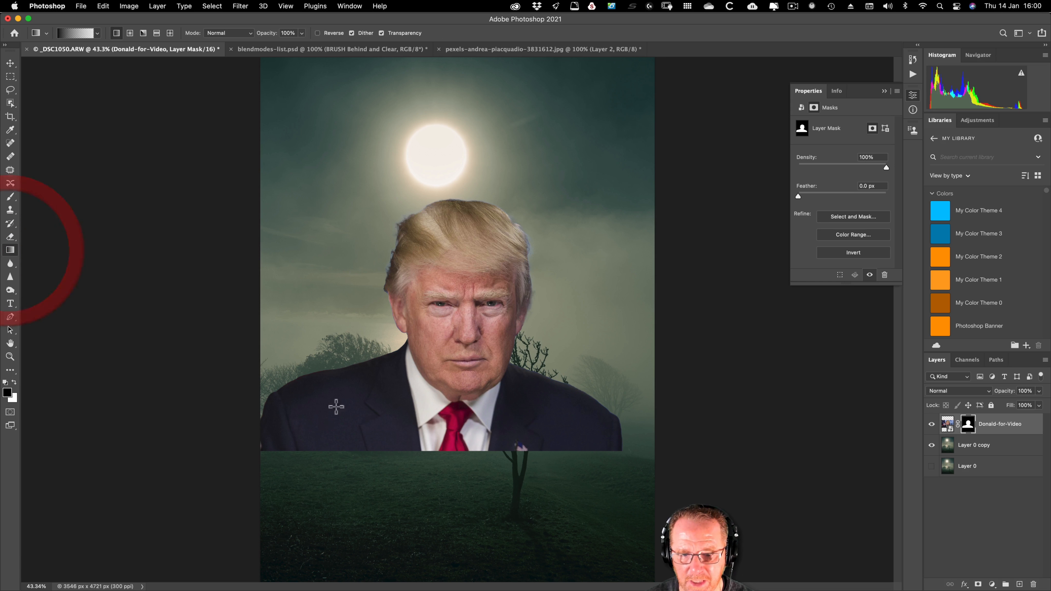
left_click(69, 33)
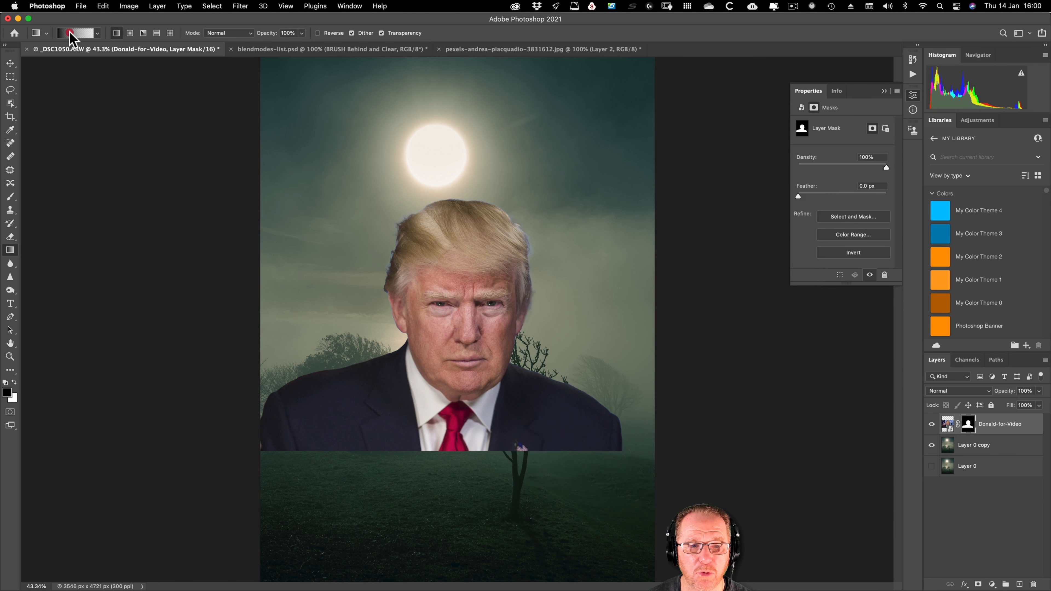
left_click(745, 274)
left_click_drag(625, 438, 534, 435)
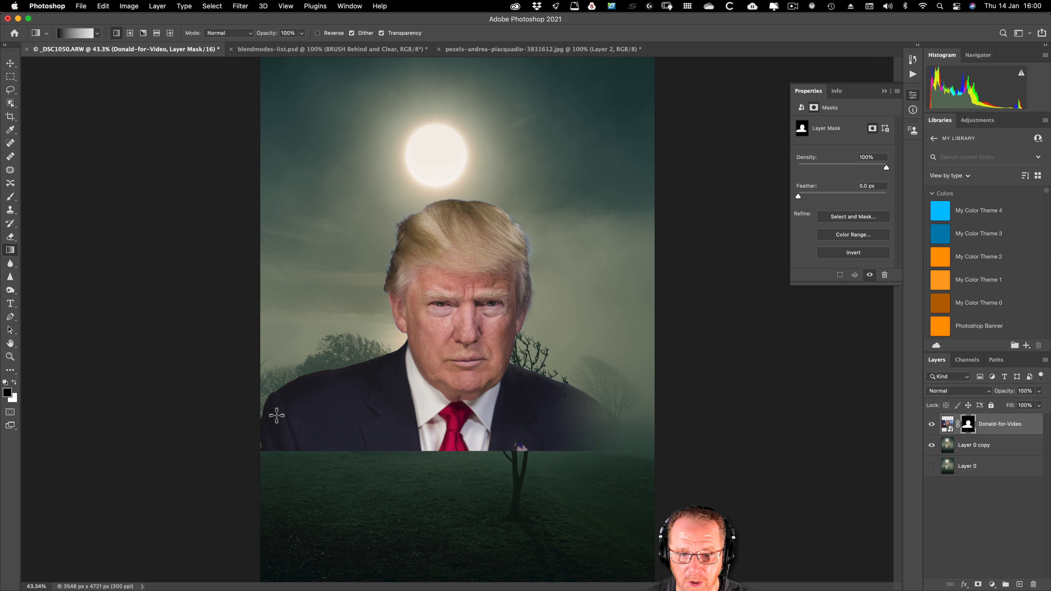
left_click_drag(270, 417, 401, 415)
left_click_drag(364, 426, 418, 375)
left_click_drag(568, 427, 504, 376)
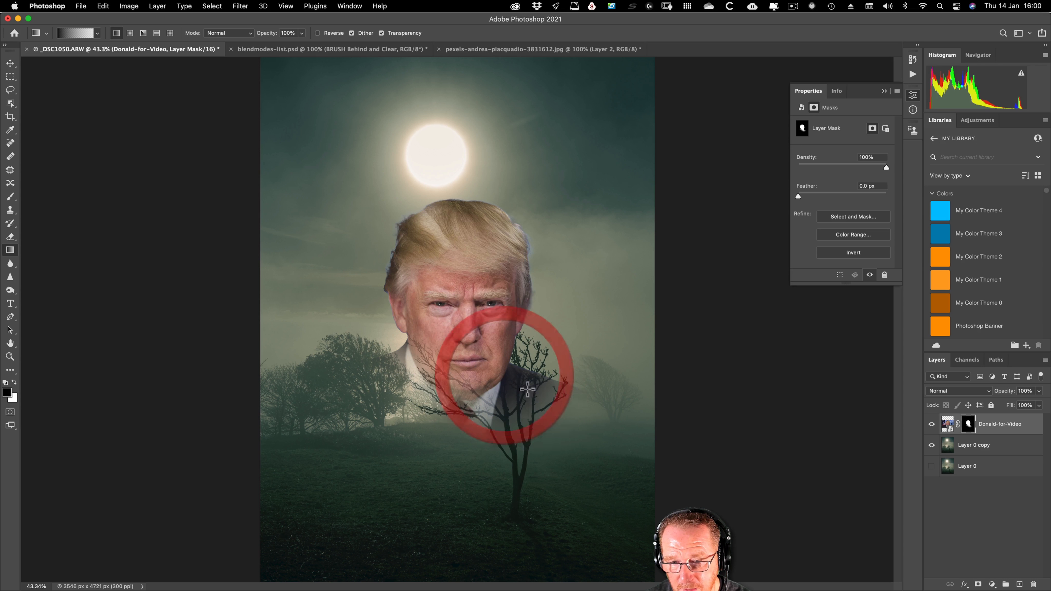
Step: Blend the remaining collar, neck and chin into the fog with further gradients from both sides and below on the mask
left_click_drag(561, 428, 497, 365)
left_click_drag(586, 438, 490, 352)
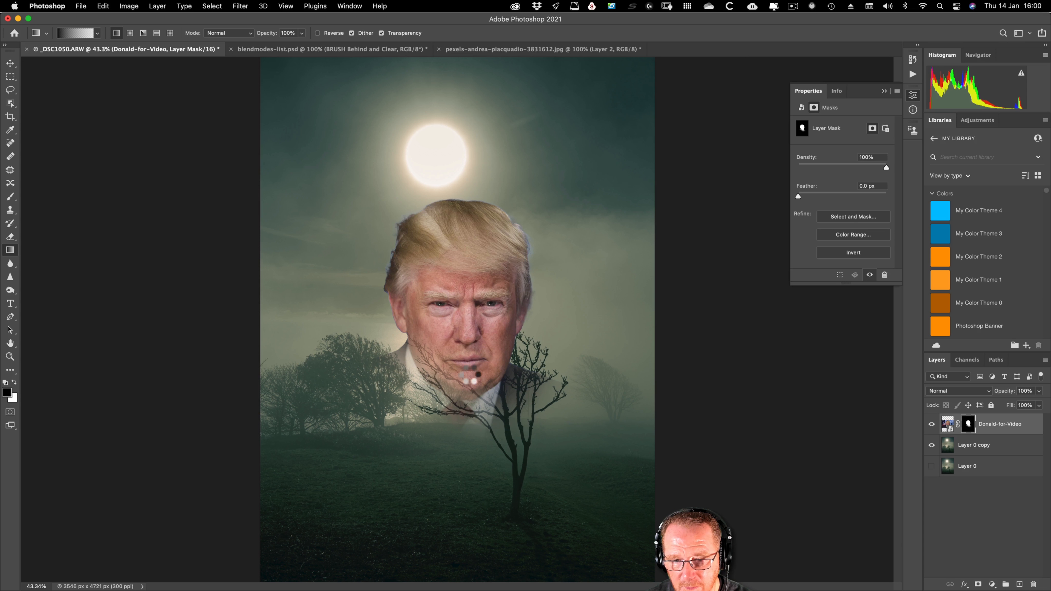
left_click_drag(369, 435, 444, 353)
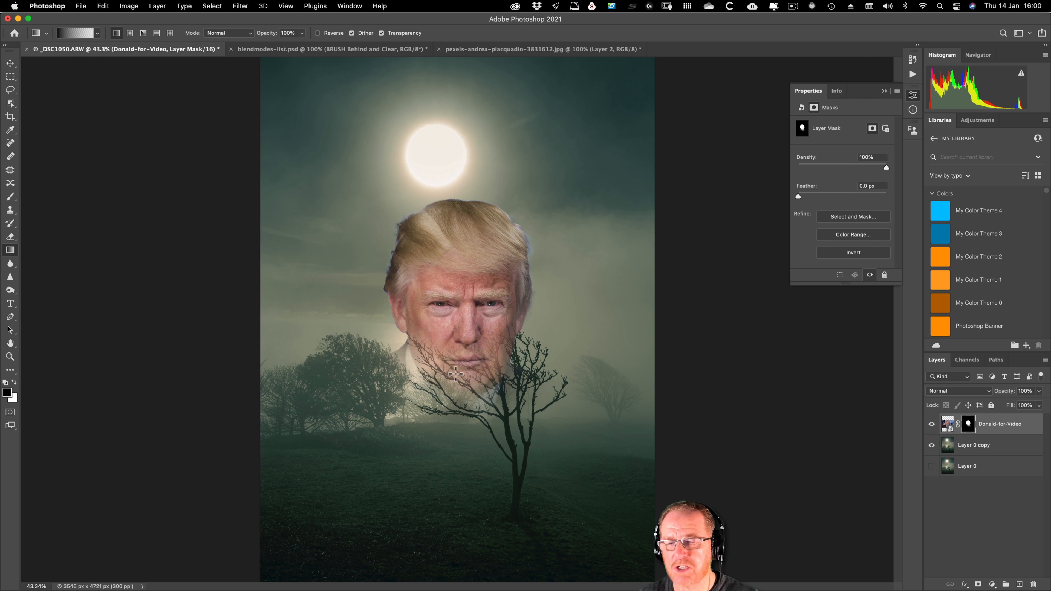
left_click_drag(364, 371, 427, 308)
left_click_drag(592, 390, 517, 341)
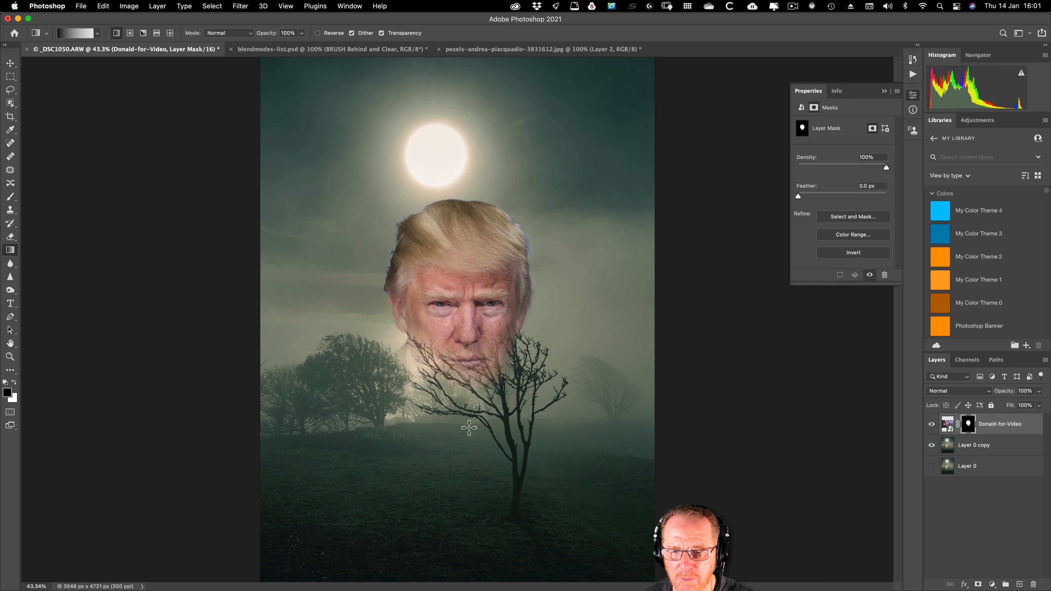
left_click_drag(468, 428, 468, 338)
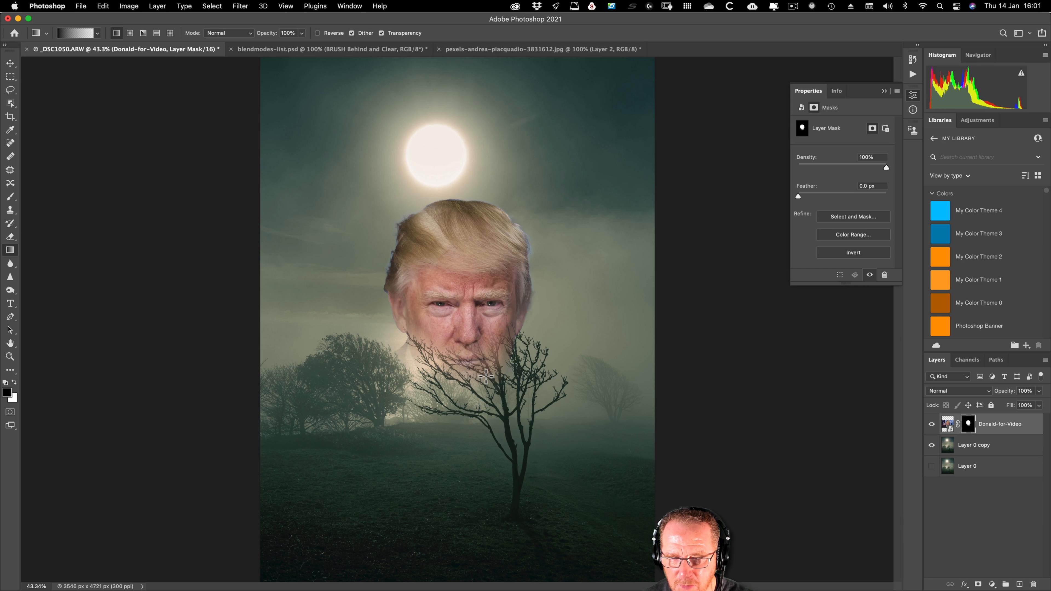
left_click_drag(375, 365, 426, 184)
Step: Move the masked portrait up over the moon to X -103 px, Y 213 px, and target its mask with the Gradient tool
left_click(948, 424)
key("v")
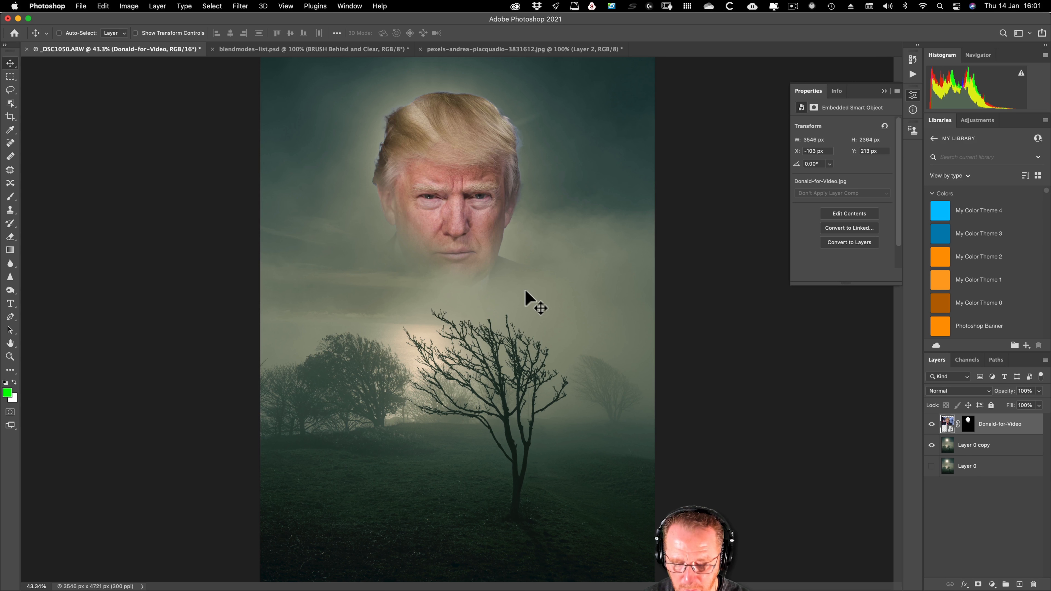
key("g")
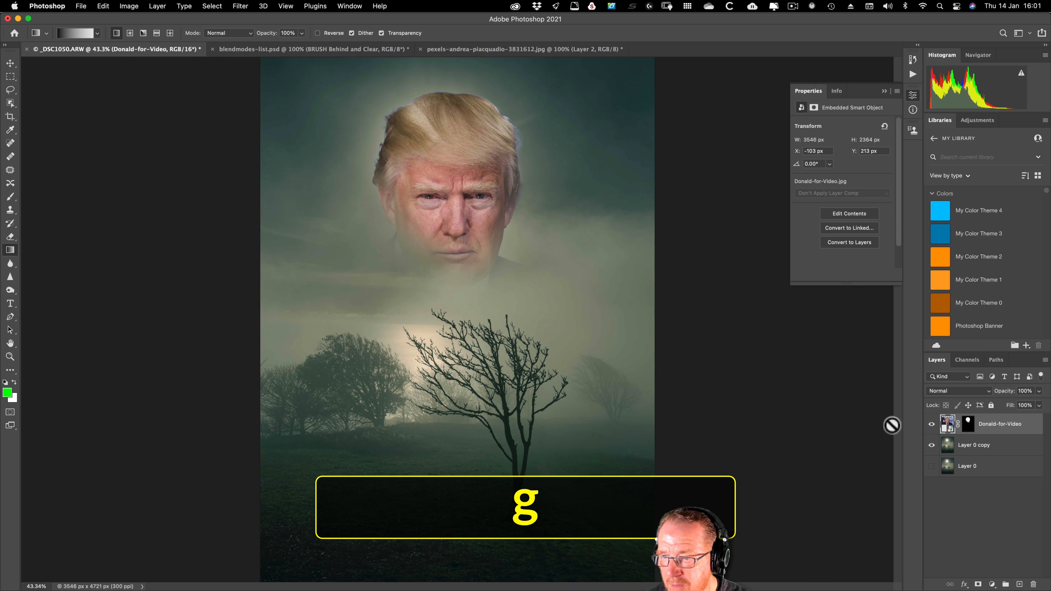
left_click(968, 424)
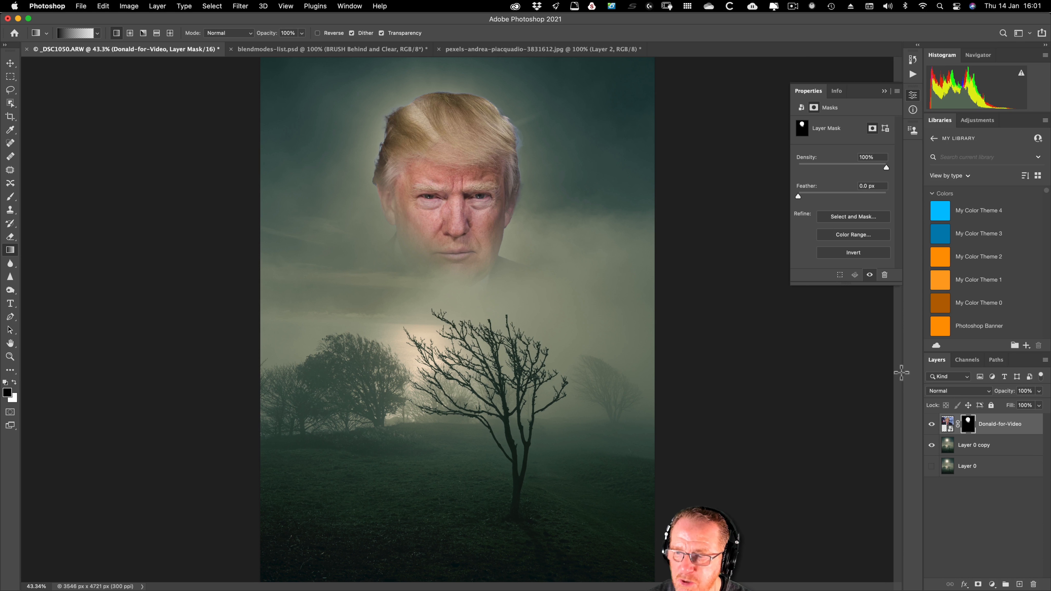
Step: Soften the portrait's chin edge on the layer mask with another gradient and a black brush at about 428 px and 0% hardness
left_click_drag(529, 286, 487, 253)
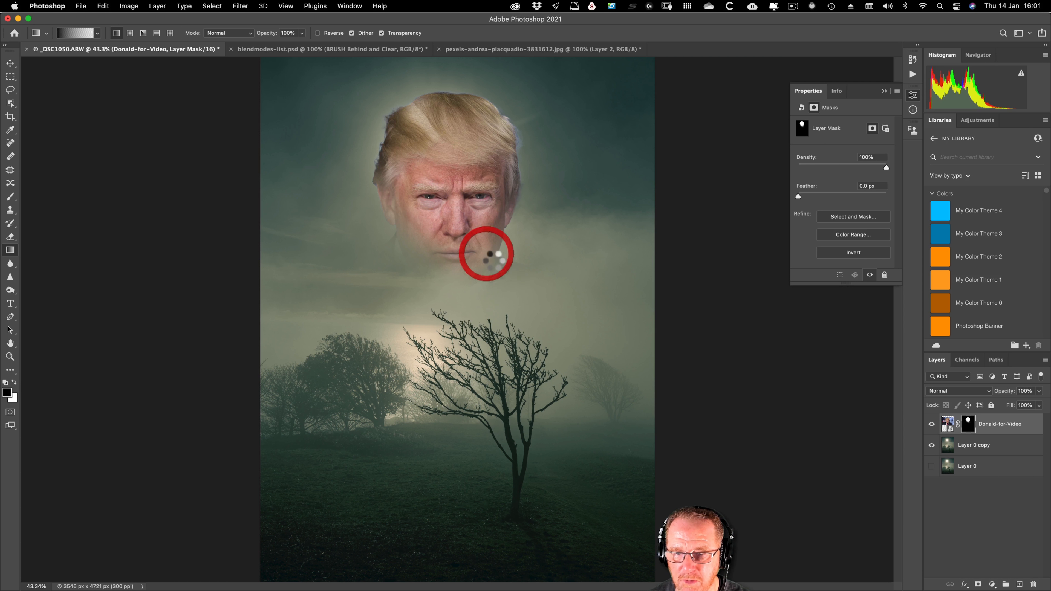
key("b")
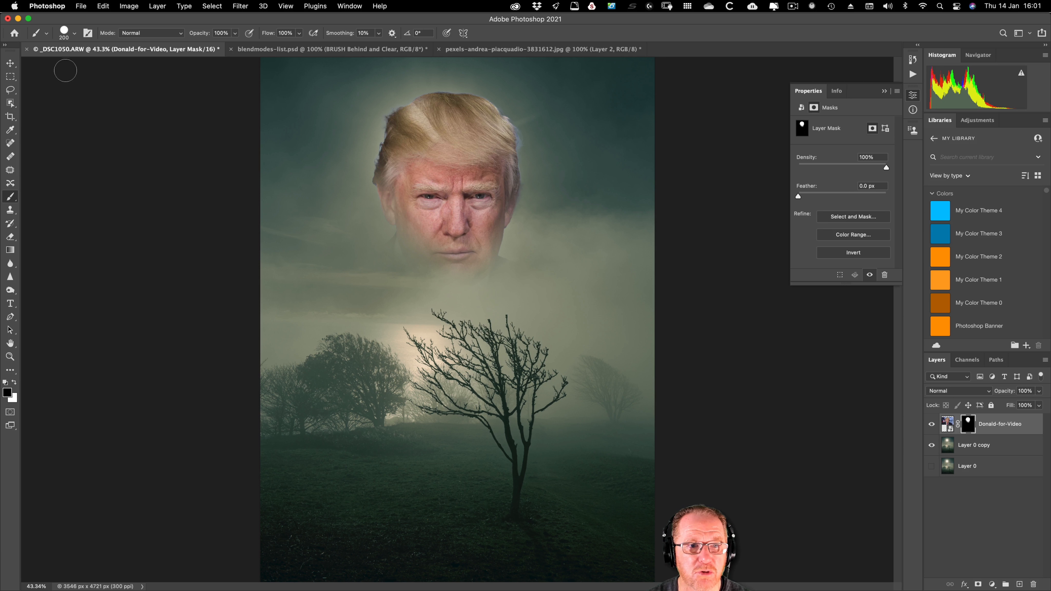
left_click(73, 34)
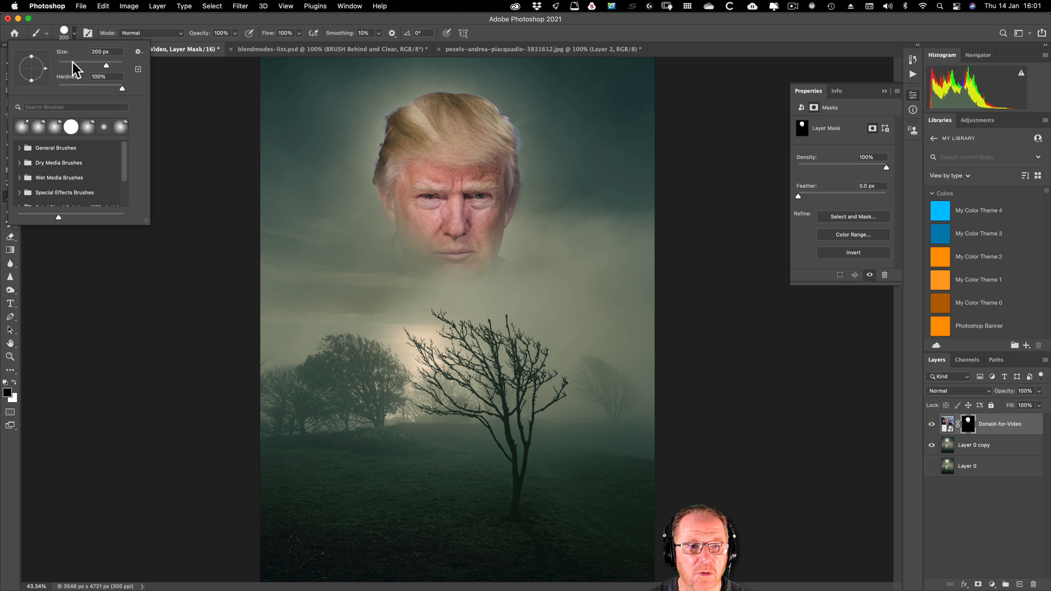
left_click_drag(122, 88, 54, 88)
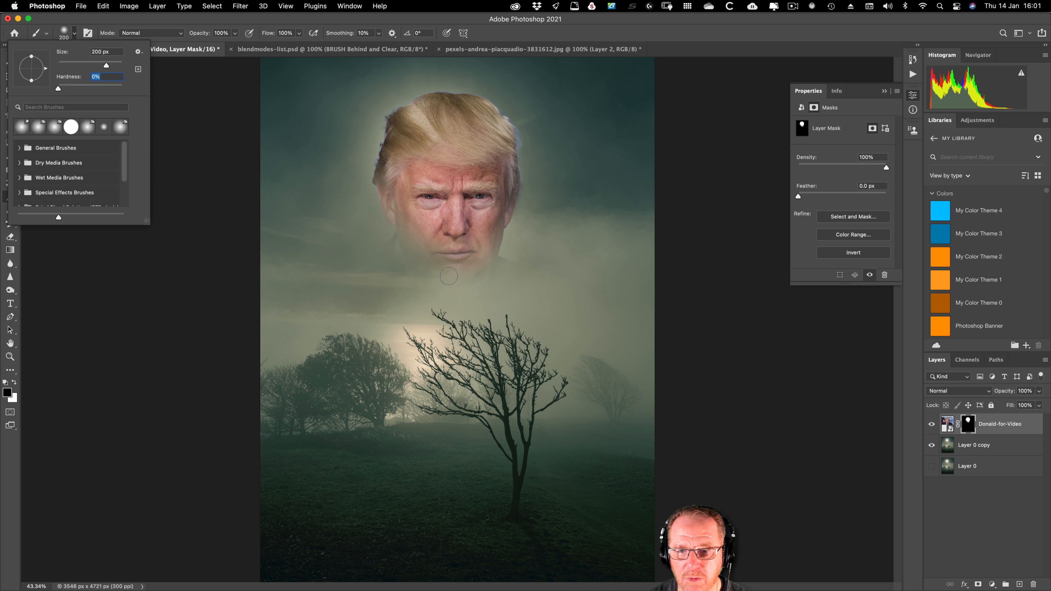
key("bracketright")
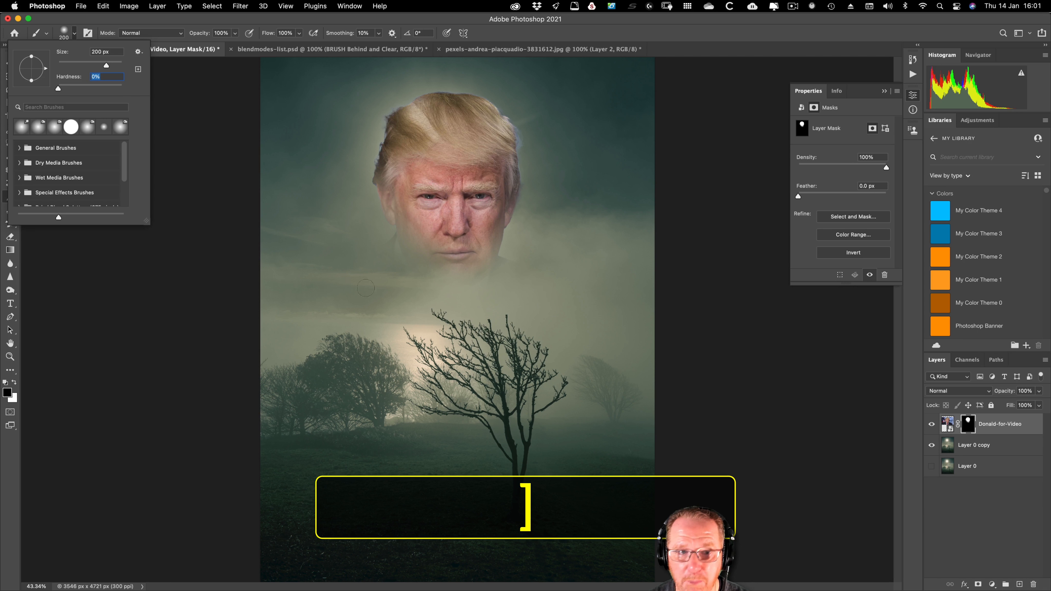
left_click_drag(106, 65, 128, 81)
left_click(510, 272)
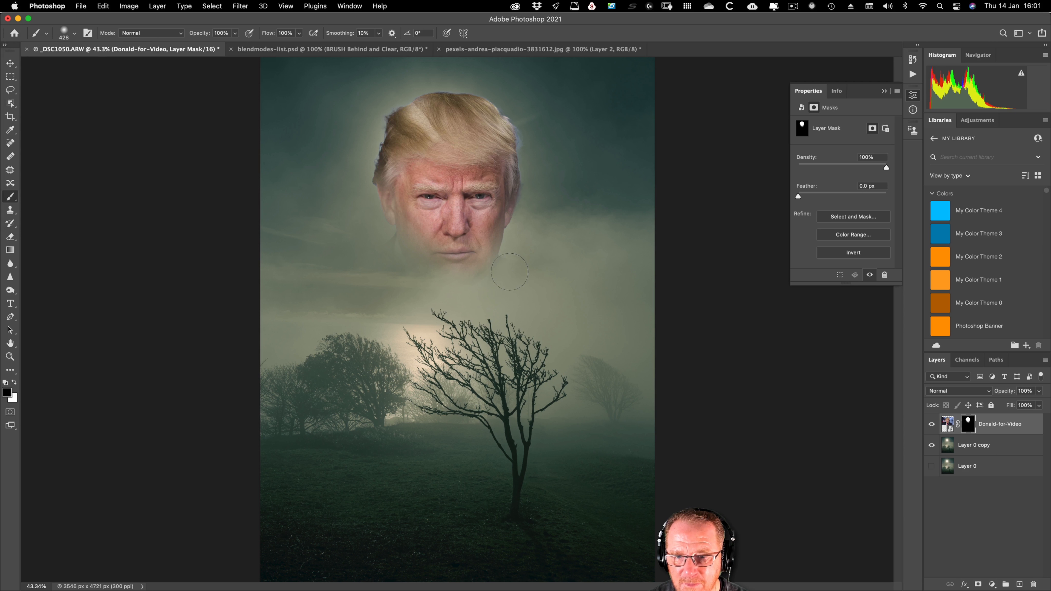
Step: Try the Dissolve blend mode on the Donald-for-Video layer, lowering its opacity and restoring it to 100%
left_click(948, 424)
left_click(938, 392)
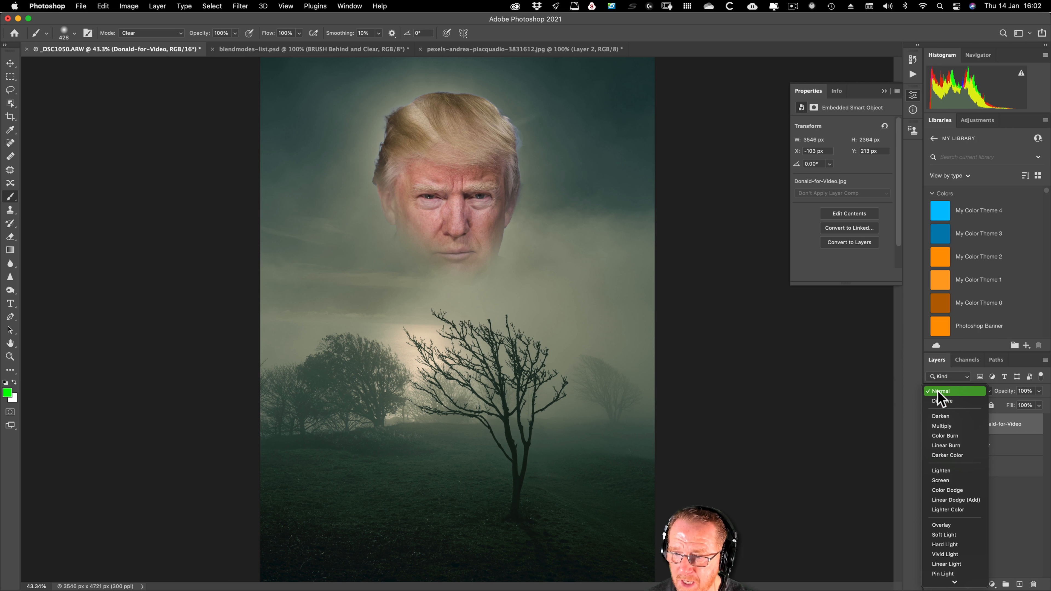
left_click(941, 401)
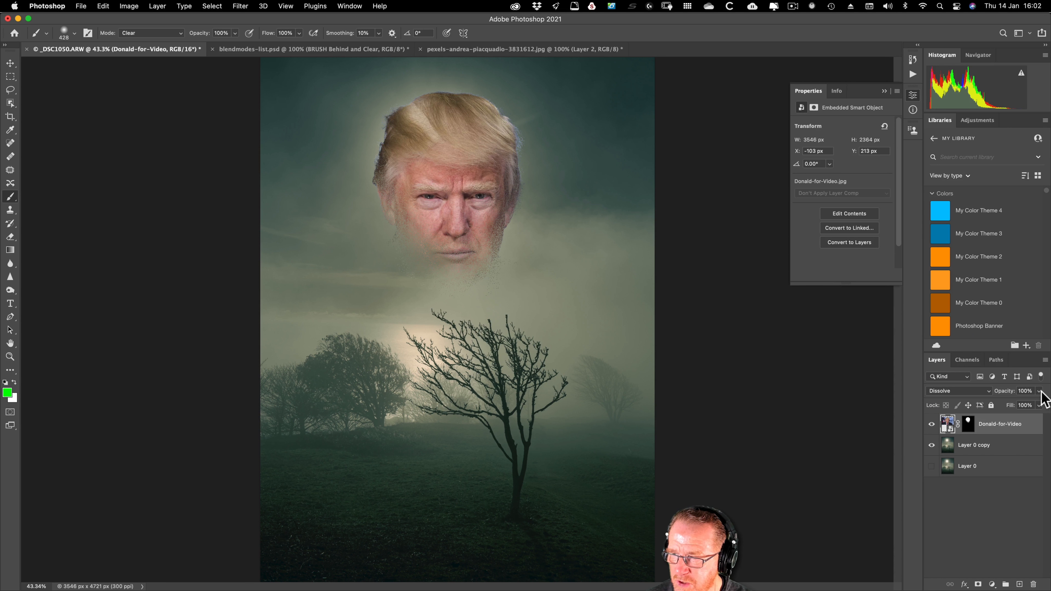
left_click_drag(1038, 393, 1014, 406)
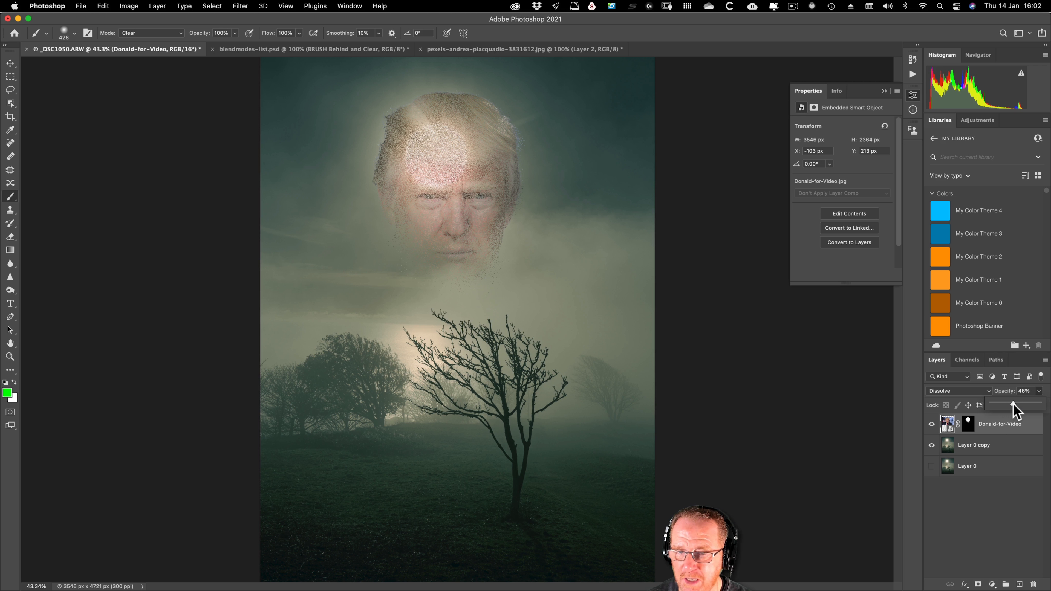
left_click_drag(1040, 404, 1045, 410)
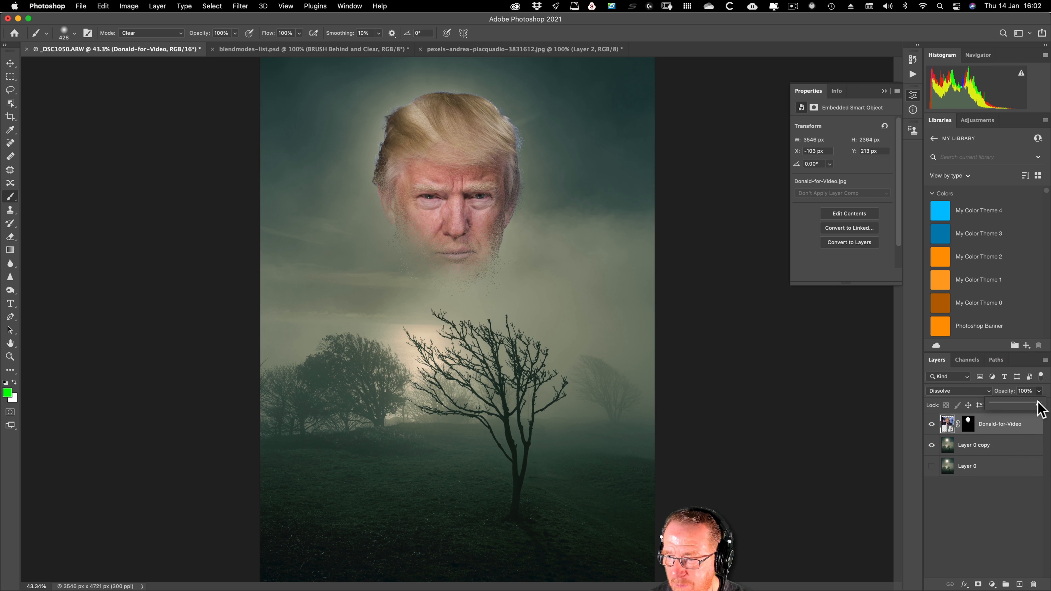
left_click(1044, 405)
Step: Set the Donald-for-Video layer's blend mode to Soft Light and move the portrait down to X -142 px, Y 529 px
left_click(934, 390)
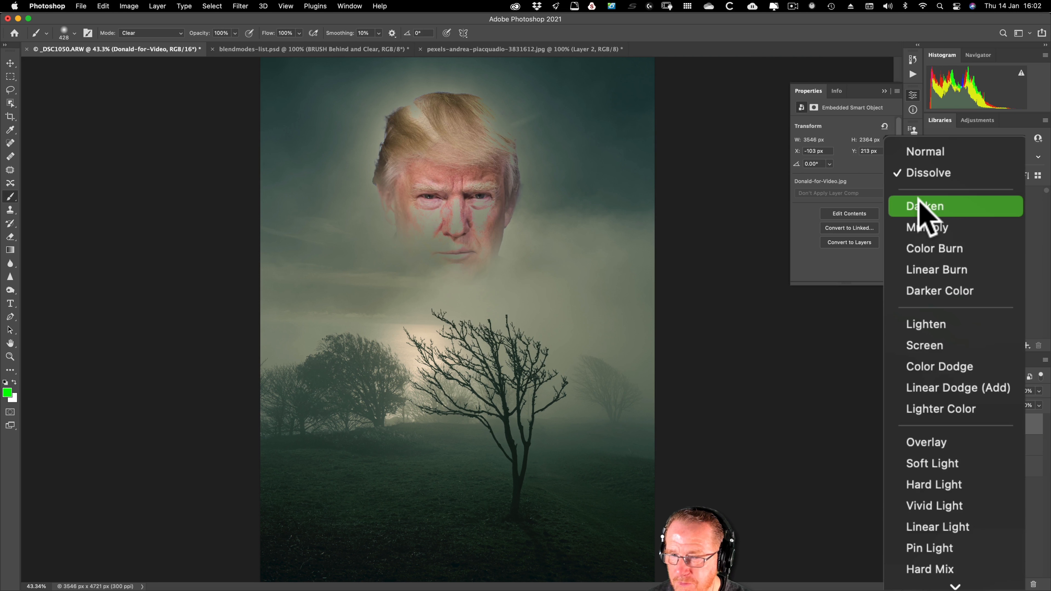
left_click(932, 464)
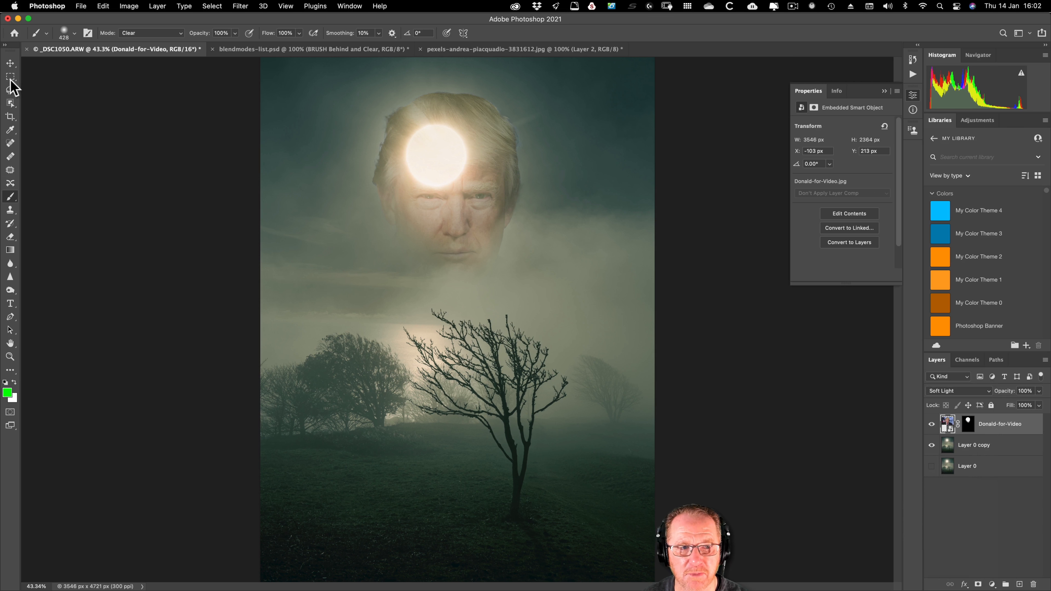
left_click(11, 63)
left_click_drag(434, 236, 428, 268)
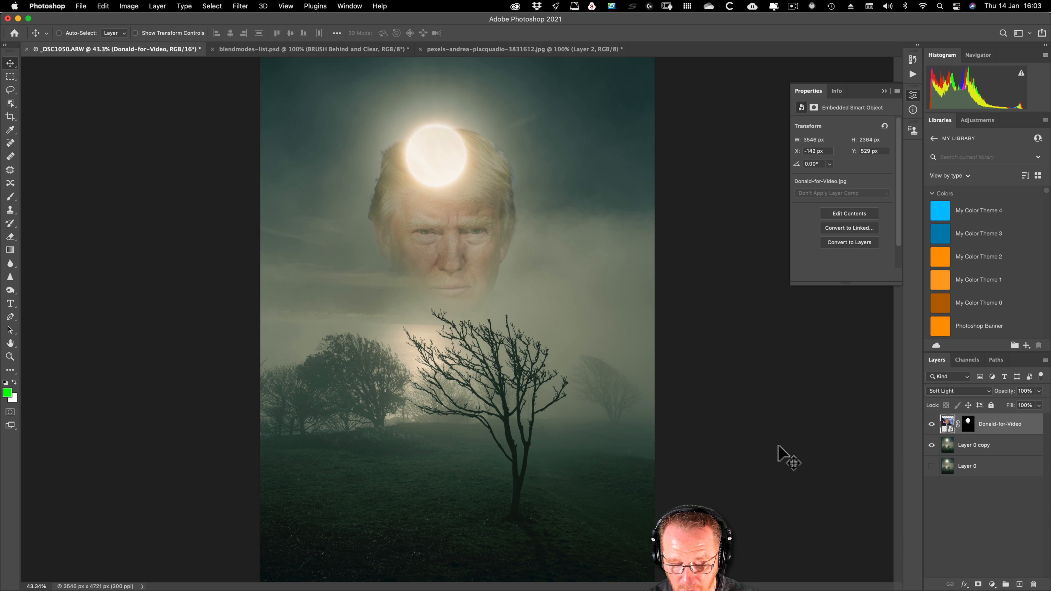
Step: Enlarge the portrait with Free Transform to 5217 × 3478 px at X -953 px, Y 573 px, and leave the transform controls hidden
key("super+t")
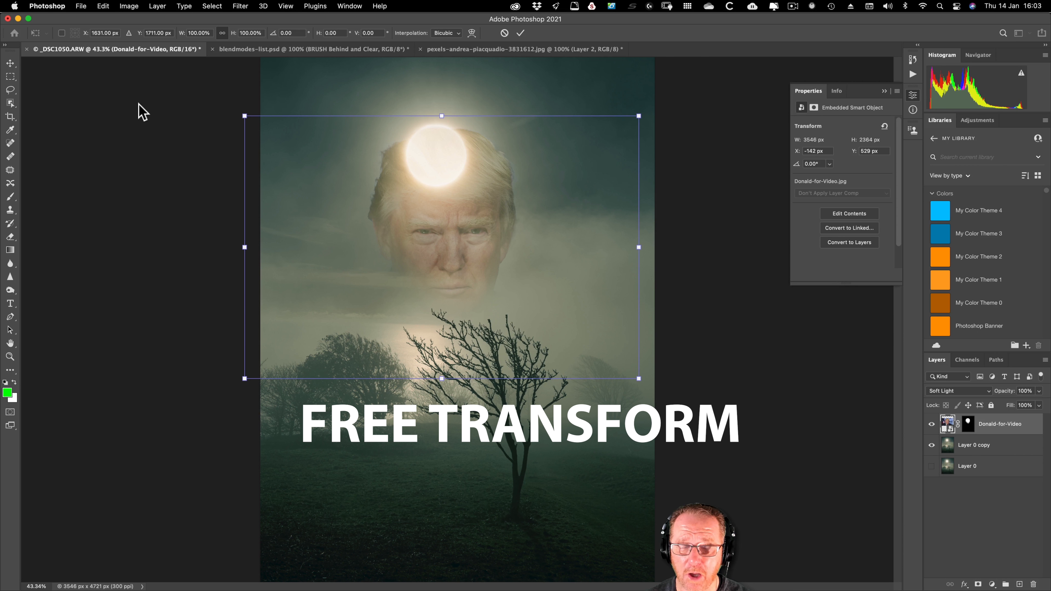
left_click_drag(639, 116, 680, 88)
left_click_drag(245, 380, 188, 418)
left_click_drag(680, 415, 753, 464)
left_click_drag(507, 316, 472, 358)
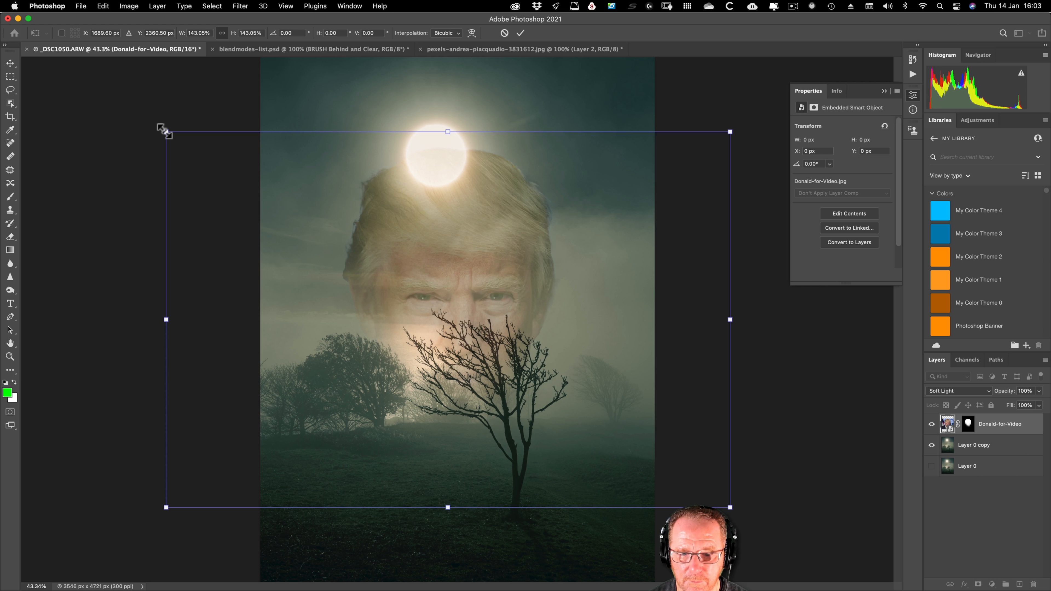
left_click_drag(165, 132, 154, 123)
left_click_drag(731, 124, 734, 121)
key("Return")
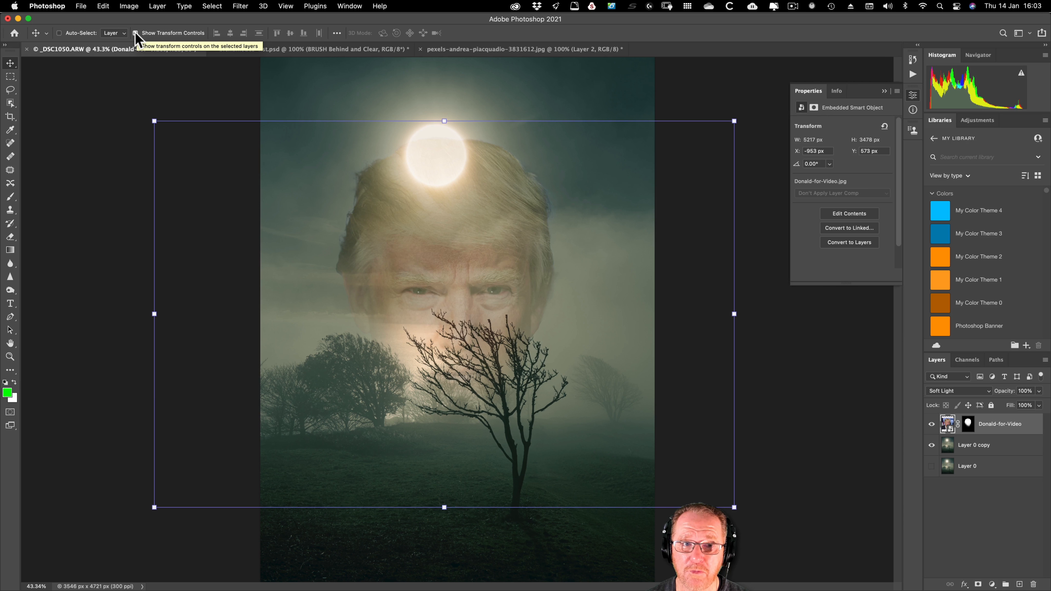
left_click(135, 33)
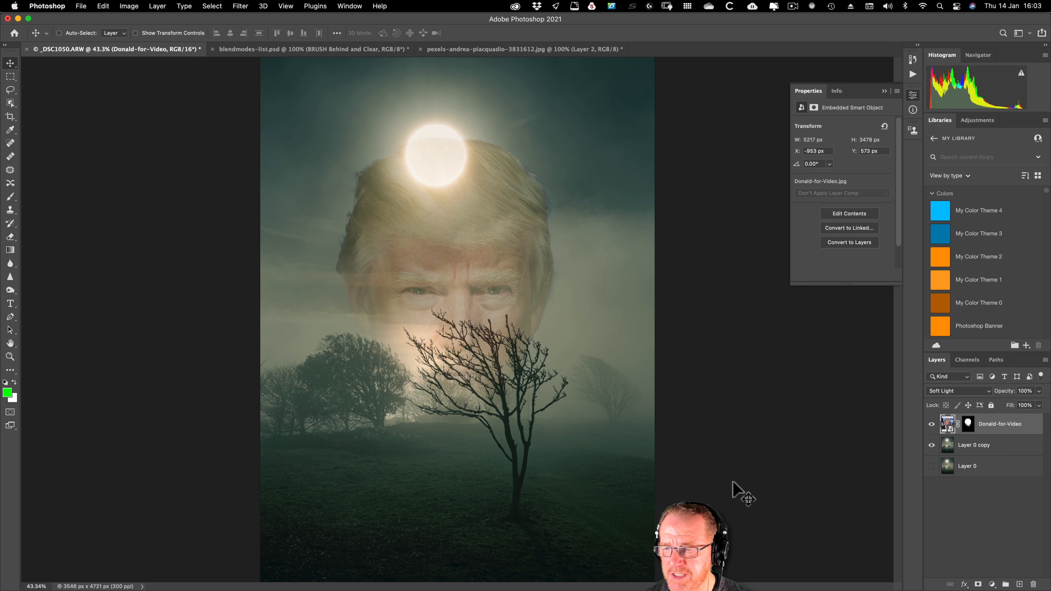
Step: Add the green title "the beast" in 191 pt CCMonsterMashWorn and position it across the moon at X 74.82 px, Y 333.53 px
left_click(10, 303)
left_click(273, 135)
type("the beast")
left_click(10, 63)
key("super+a")
left_click_drag(366, 95, 373, 138)
key("super+d")
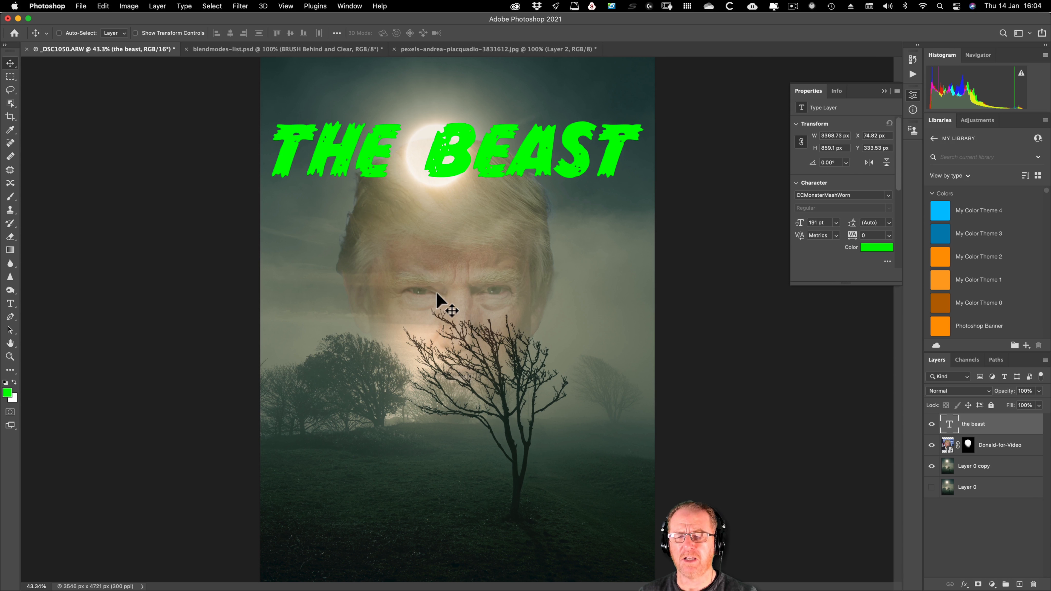
Step: Darken the title into the background with a different blend mode and add a 37 px dark green Stroke outside the letters
left_click(959, 391)
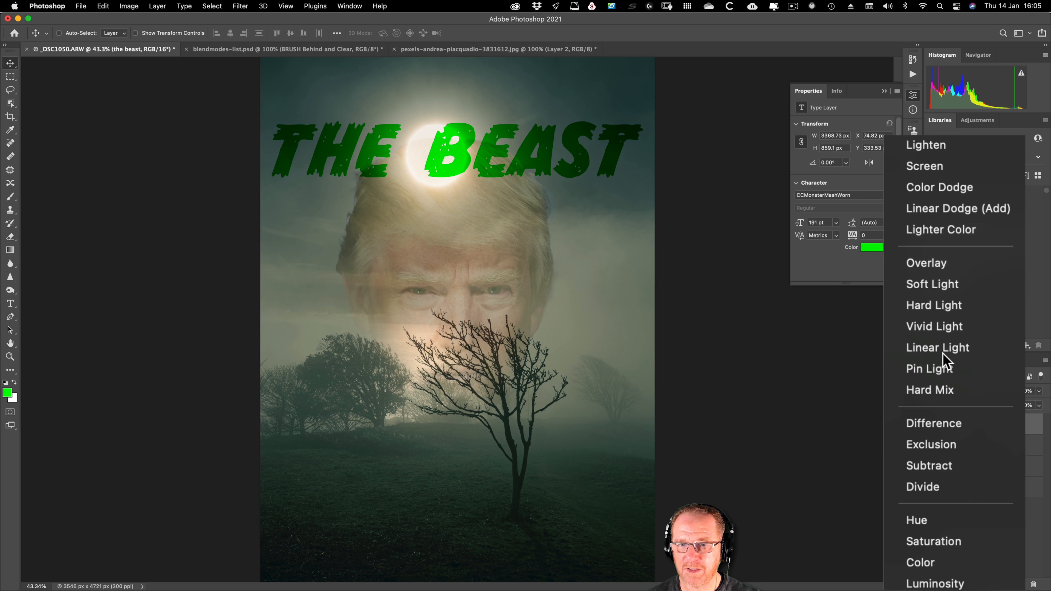
key("Escape")
left_click(964, 584)
left_click(980, 475)
left_click_drag(707, 155, 716, 155)
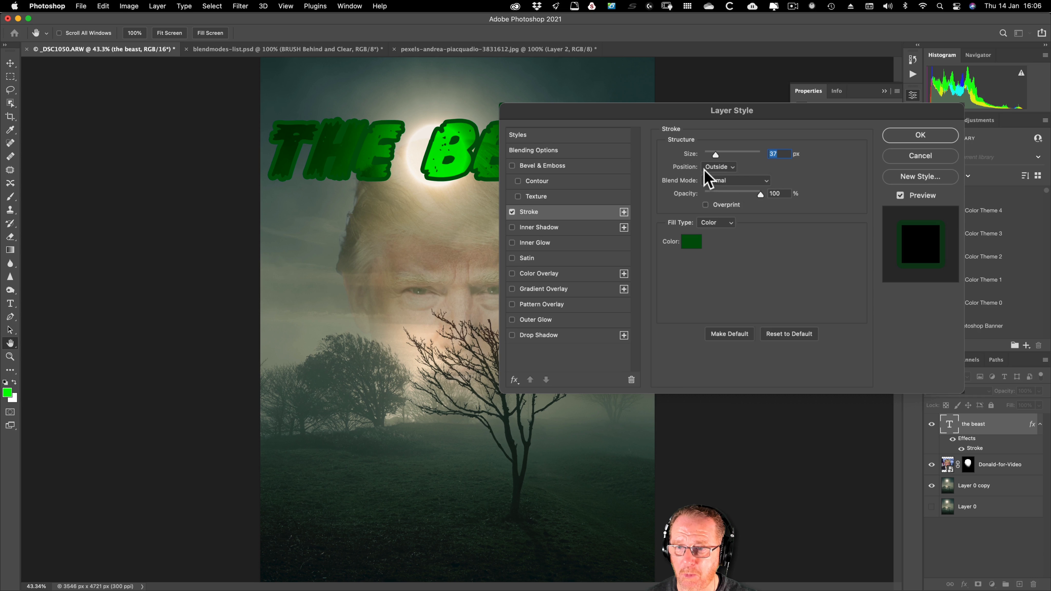
Step: Add a Stroke Emboss bevel to the title and set its stroke's blend mode to Multiply after comparing it with Overlay
left_click(544, 165)
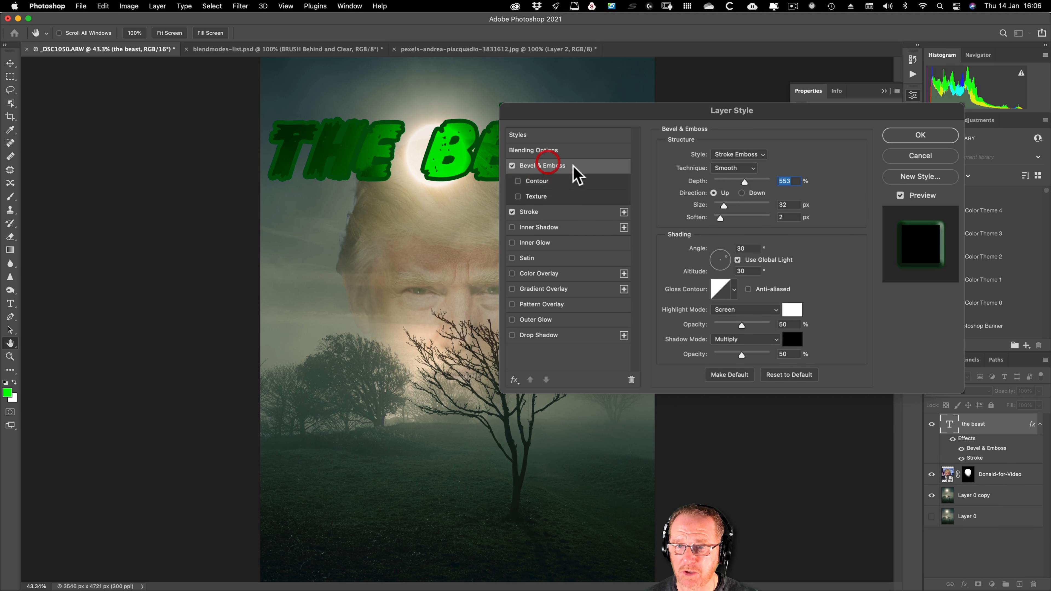
left_click(529, 212)
left_click(793, 206)
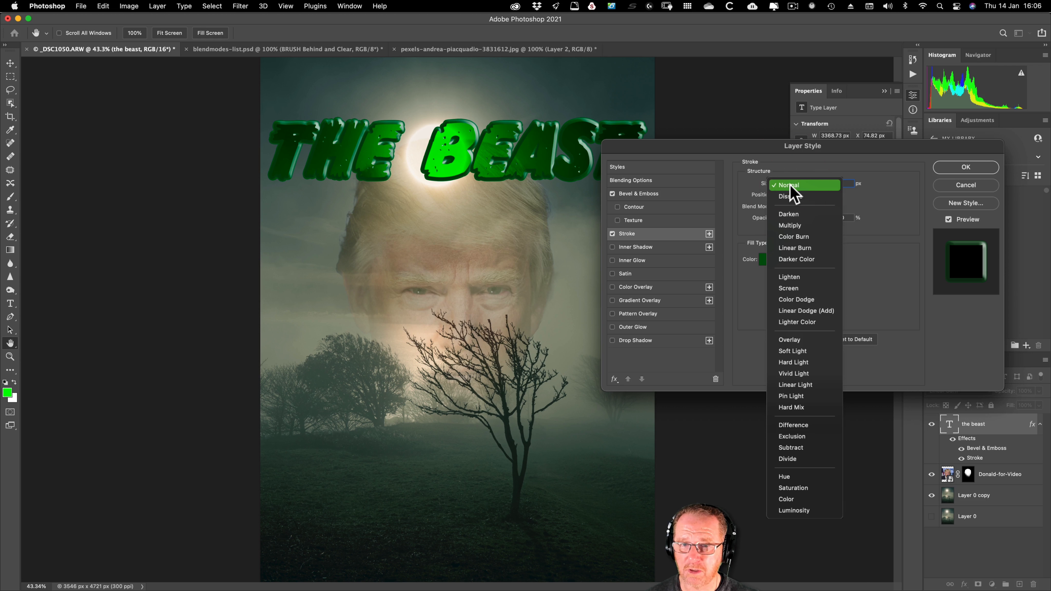
left_click(792, 226)
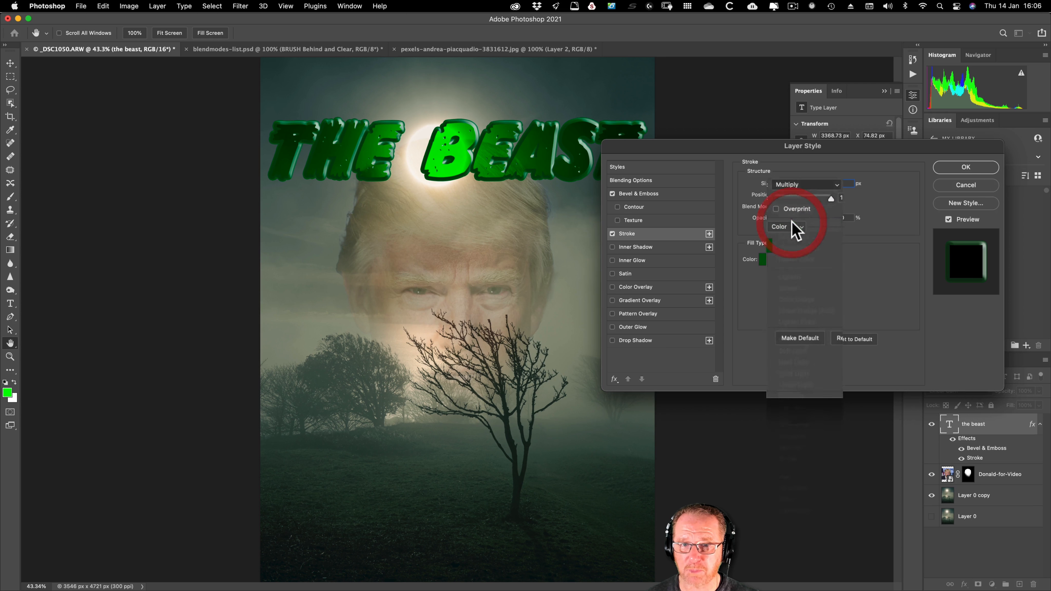
left_click(794, 197)
left_click(793, 320)
left_click(793, 199)
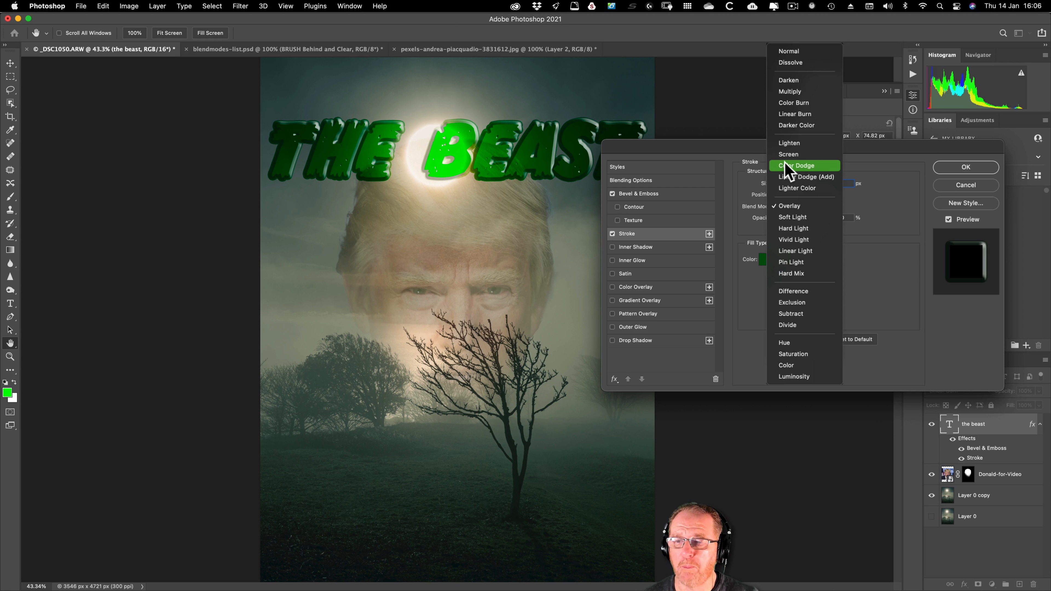
left_click(790, 92)
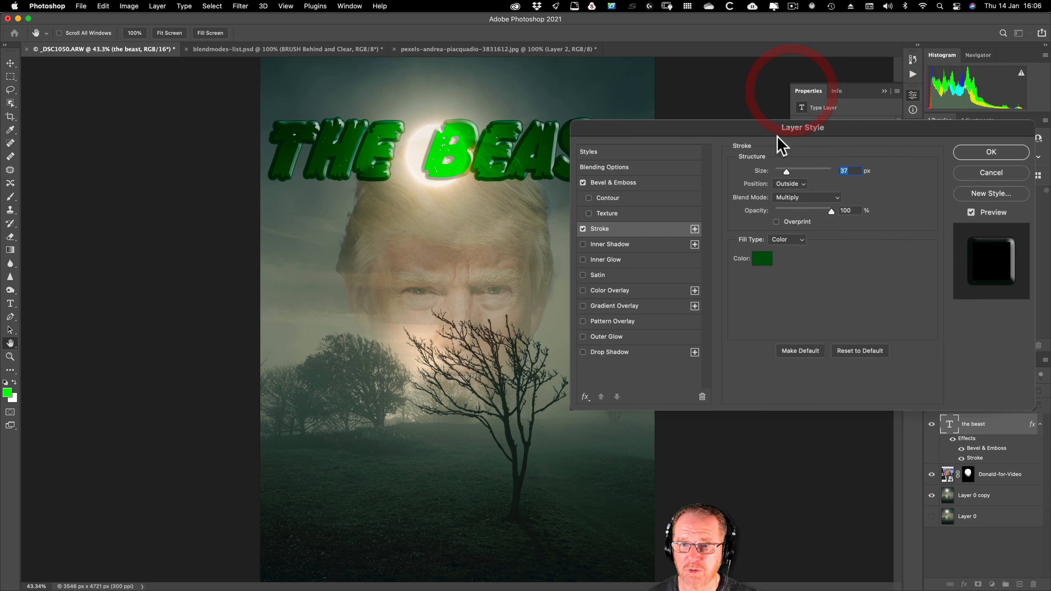
Step: Add a pale green Outer Glow in Screen mode at 75% opacity and 95 px size to the title, and apply the layer style
left_click(607, 336)
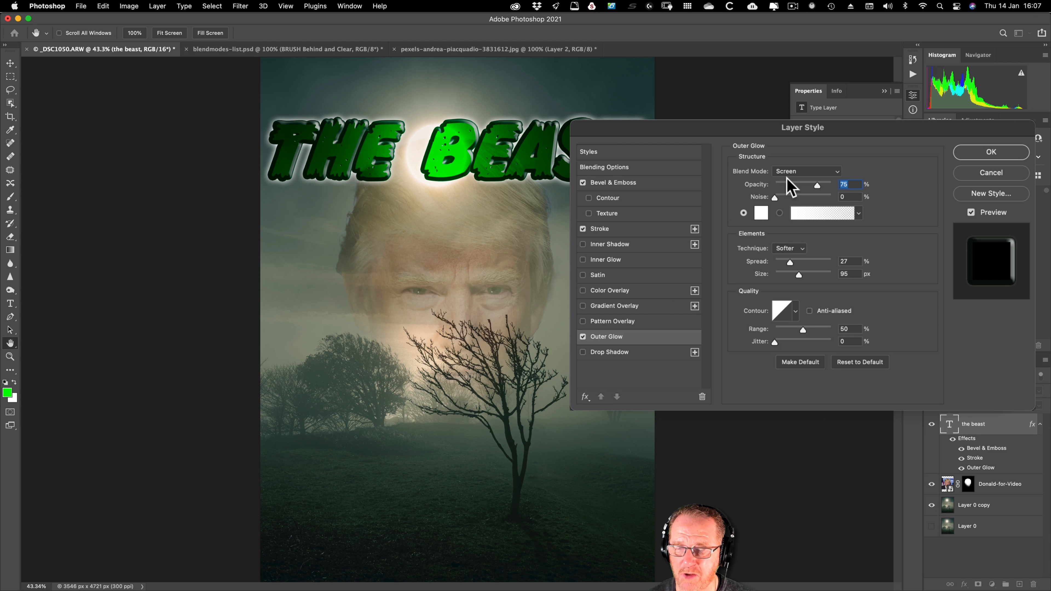
left_click(761, 212)
left_click(991, 152)
Step: Add the tagline "He's a very naughty boy" in green 71 pt Adobe Caslon Pro and centre it across the grass below the tree
left_click(11, 304)
left_click(329, 481)
left_click(156, 33)
type("He's a very ")
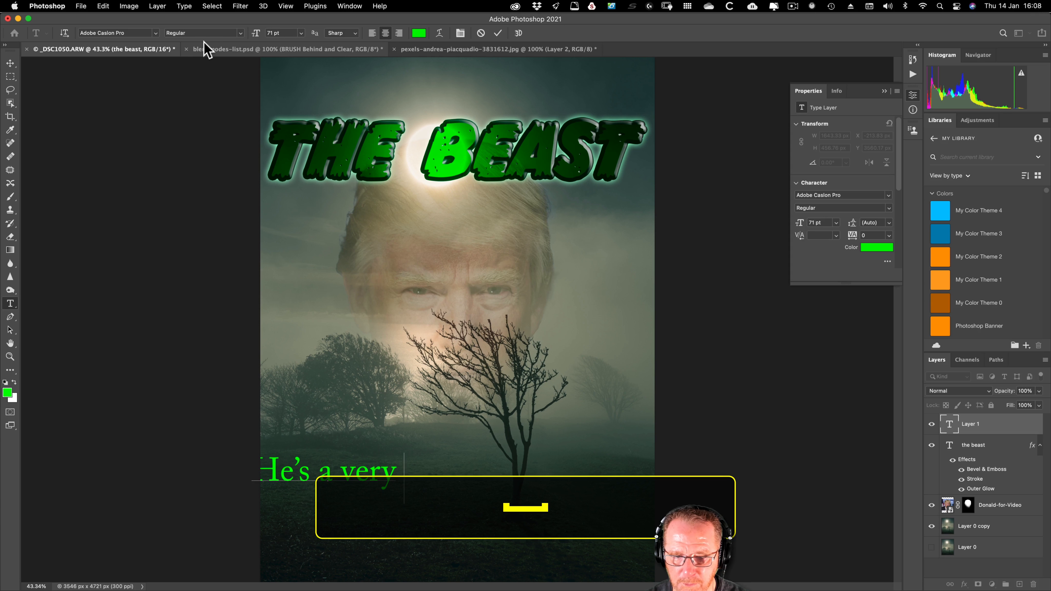
type("naughtt")
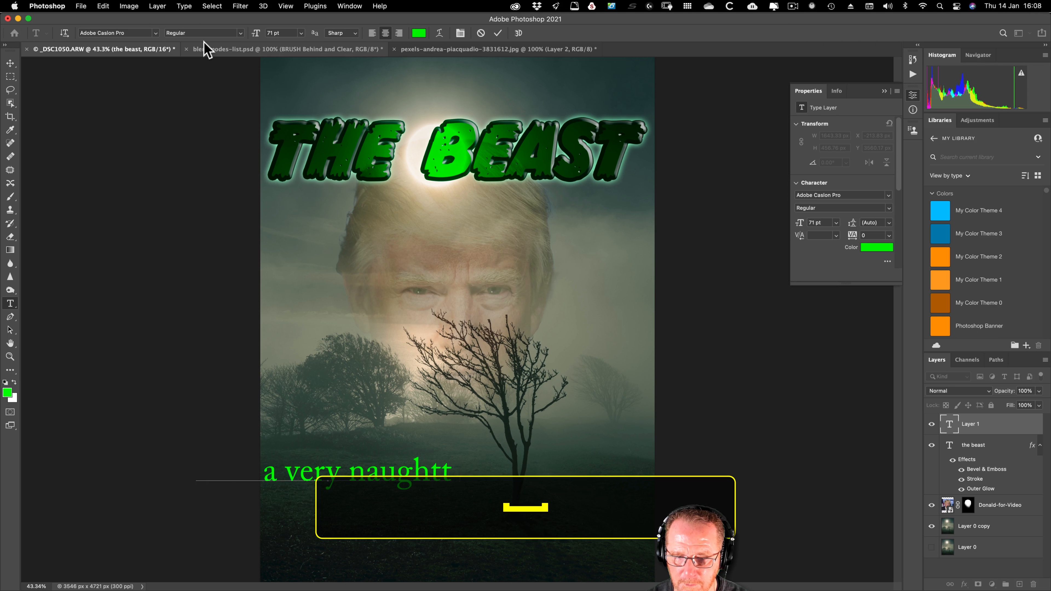
key("BackSpace")
type("y b")
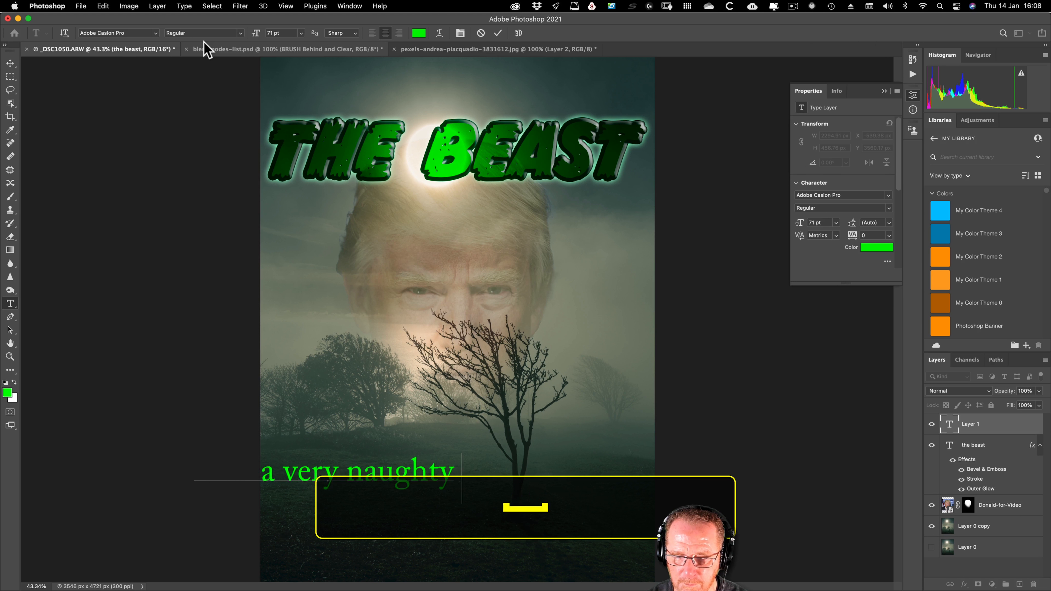
type("oy")
left_click(10, 63)
key("super+a")
double_click(1028, 429)
left_click(635, 340)
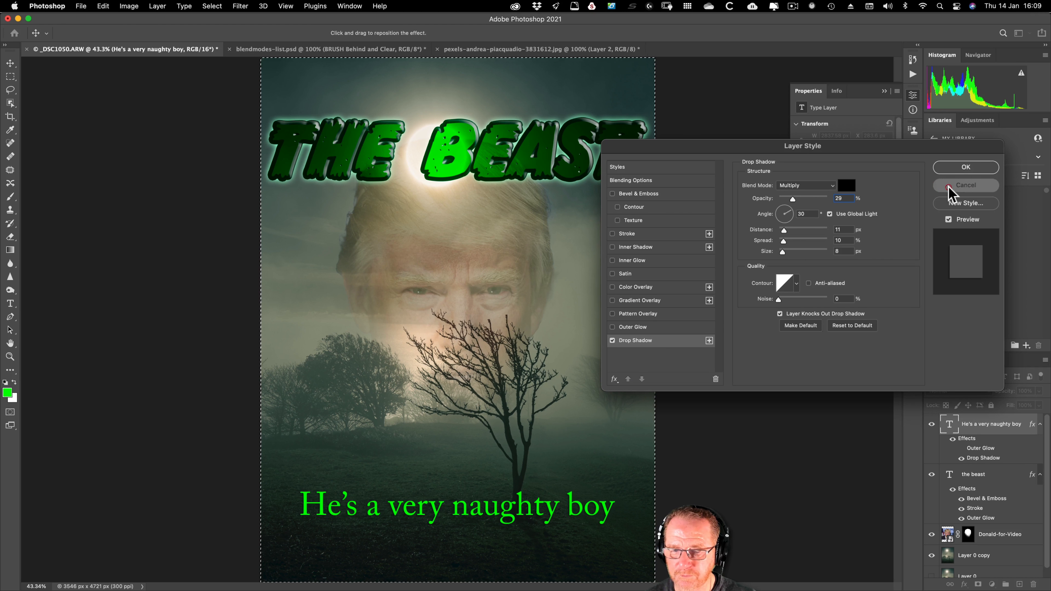
left_click(952, 187)
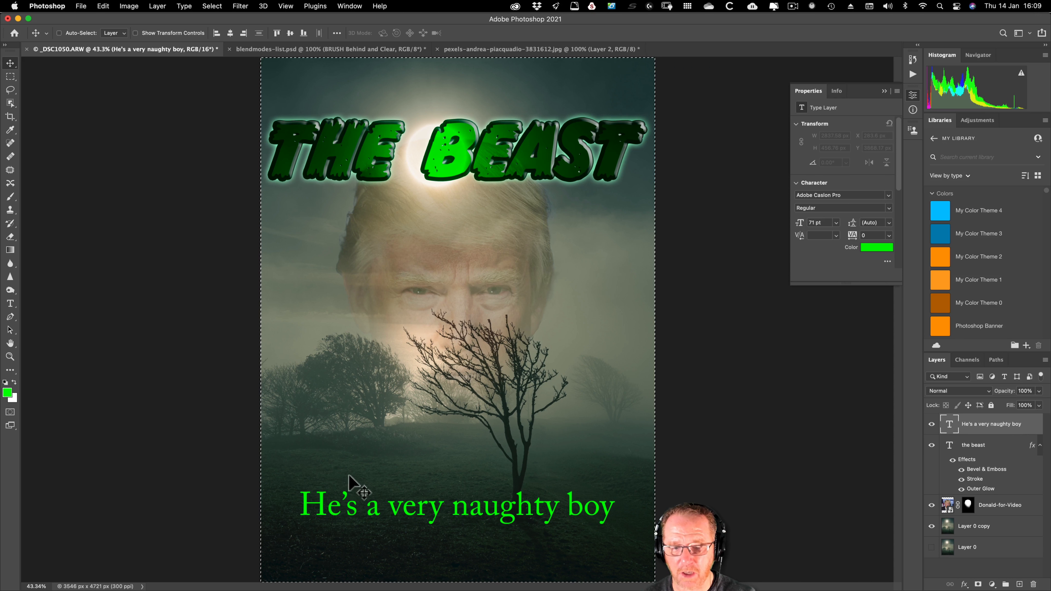
Step: Change the tagline's font to Adobe Clean and clear the canvas selection
double_click(352, 497)
left_click(128, 33)
key("Down")
left_click(11, 63)
key("super+d")
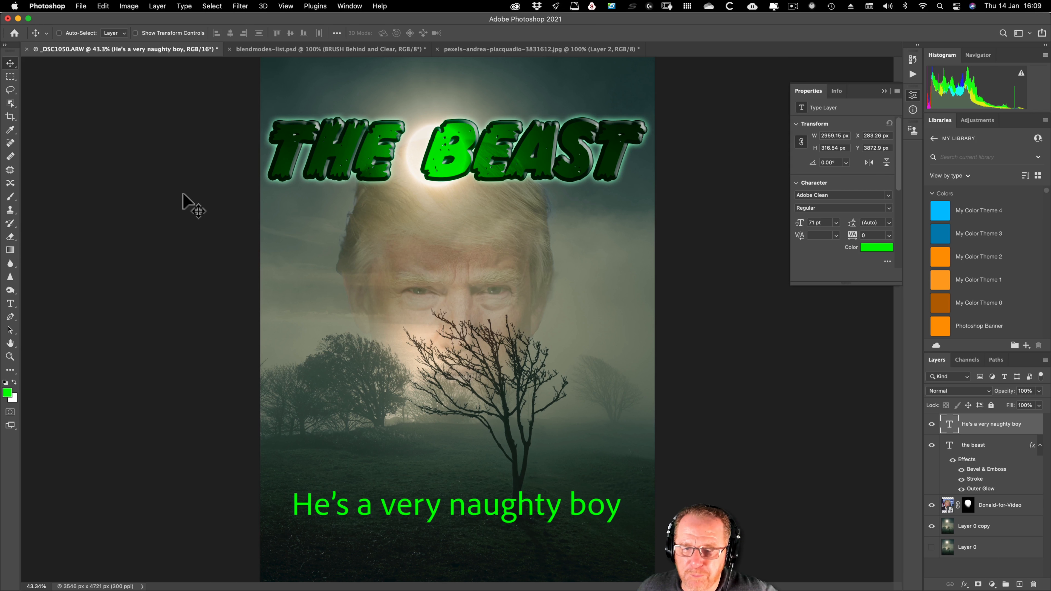